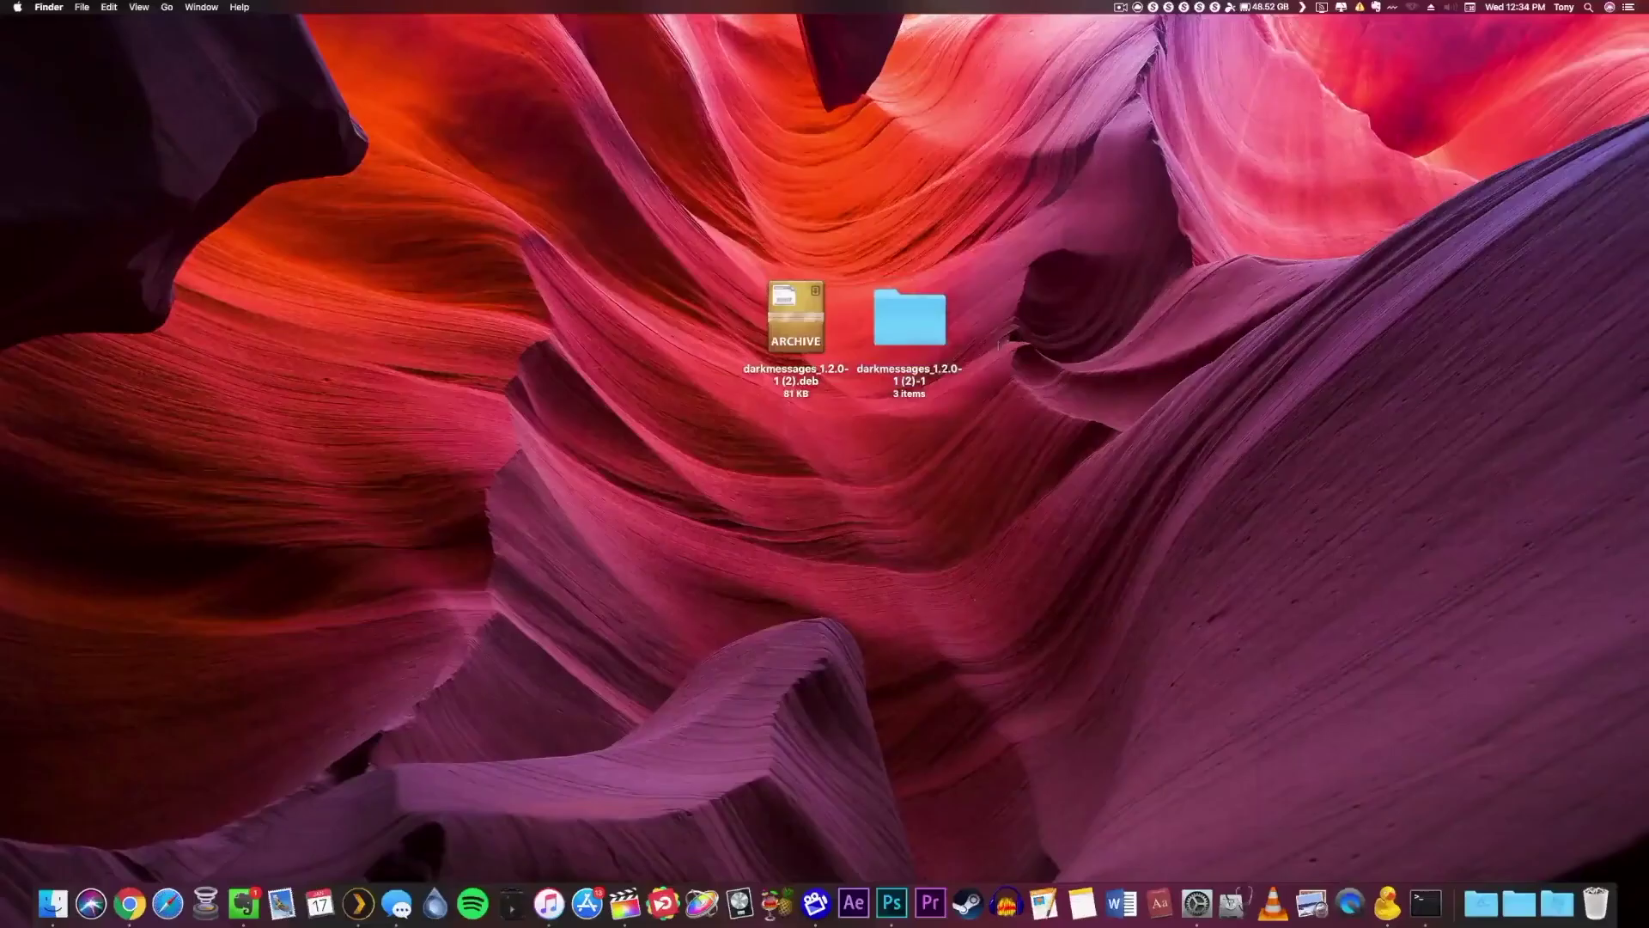
Open the extracted darkmessages folder and extract data.tar.lzma into it.
double_click(922, 334)
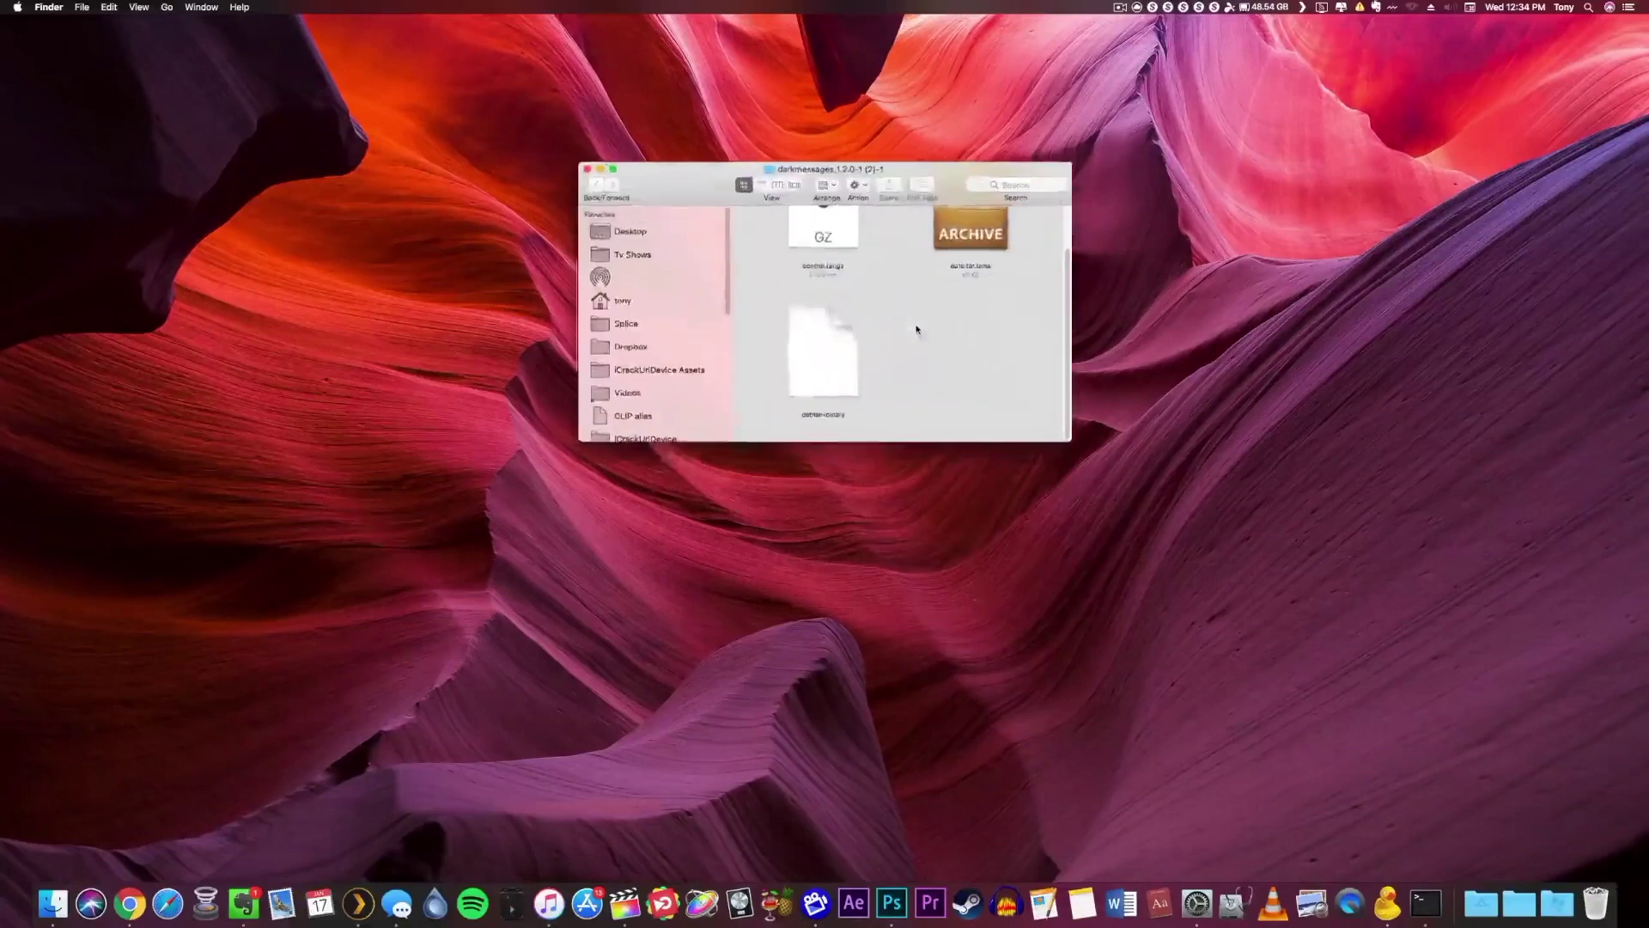
drag(1072, 440, 1255, 538)
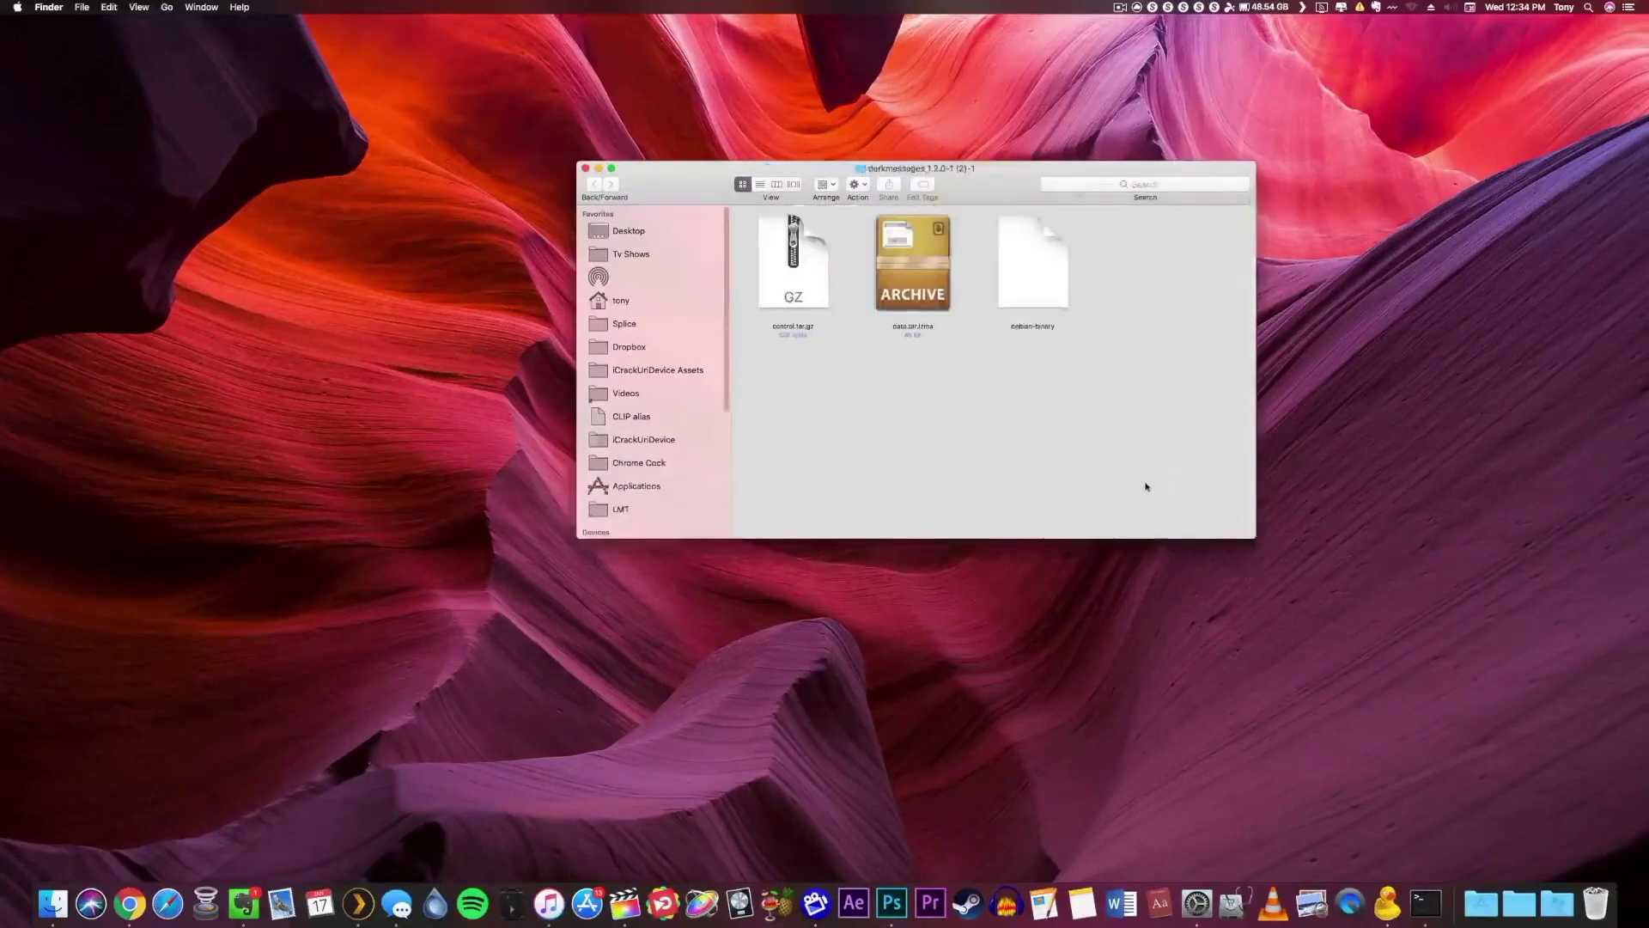
double_click(922, 283)
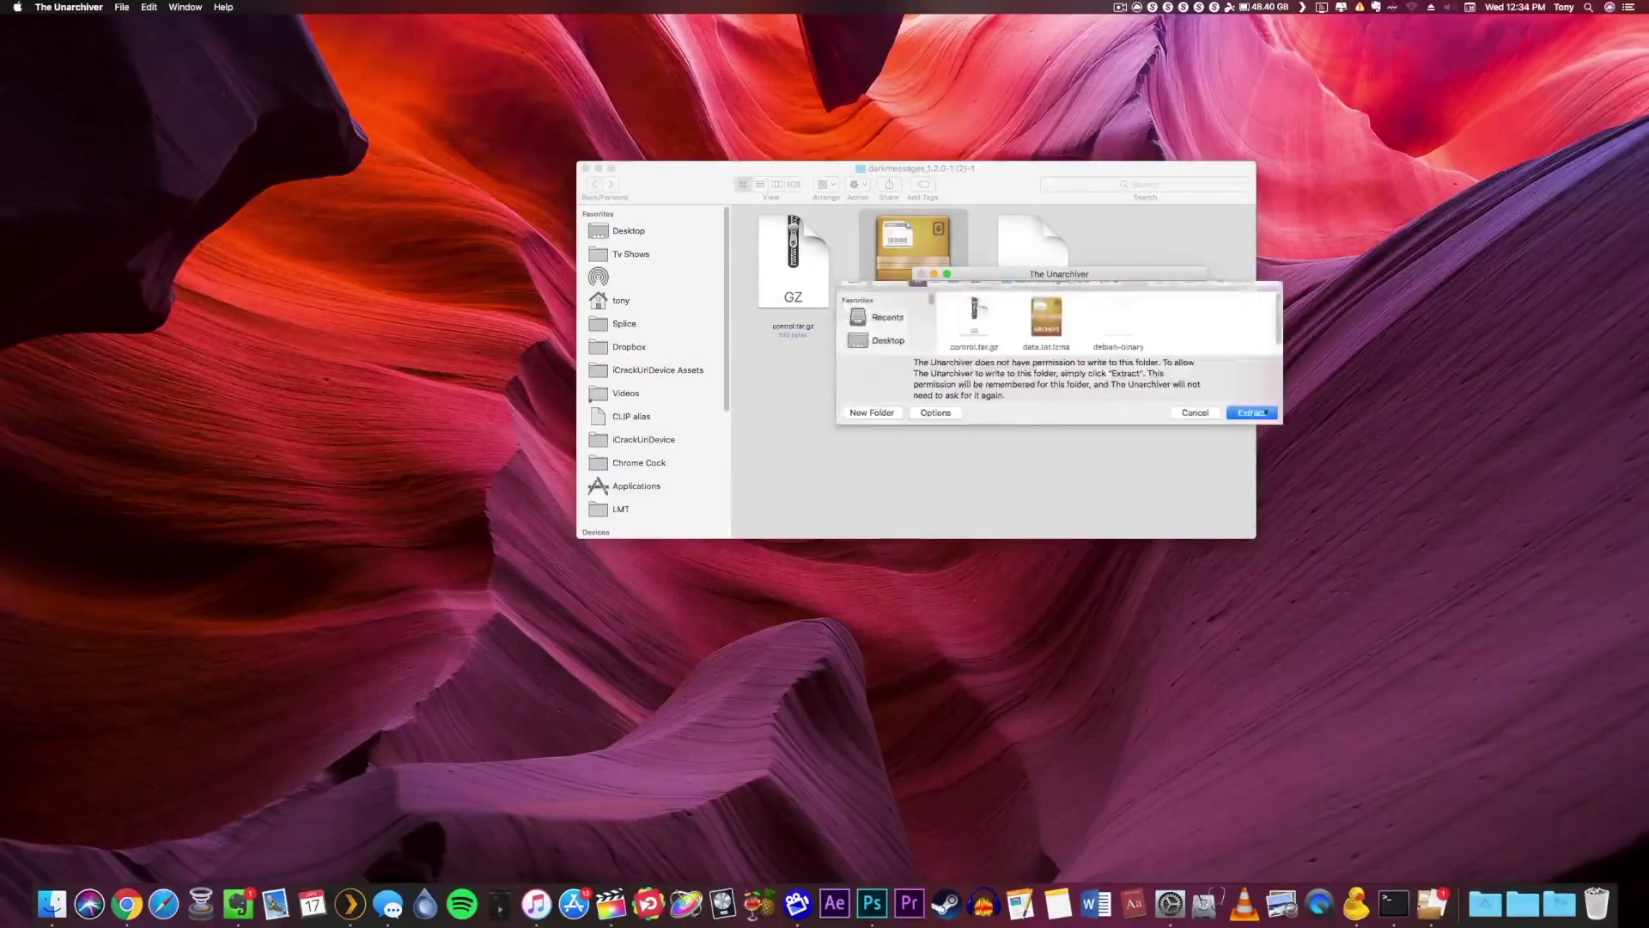
click(1232, 397)
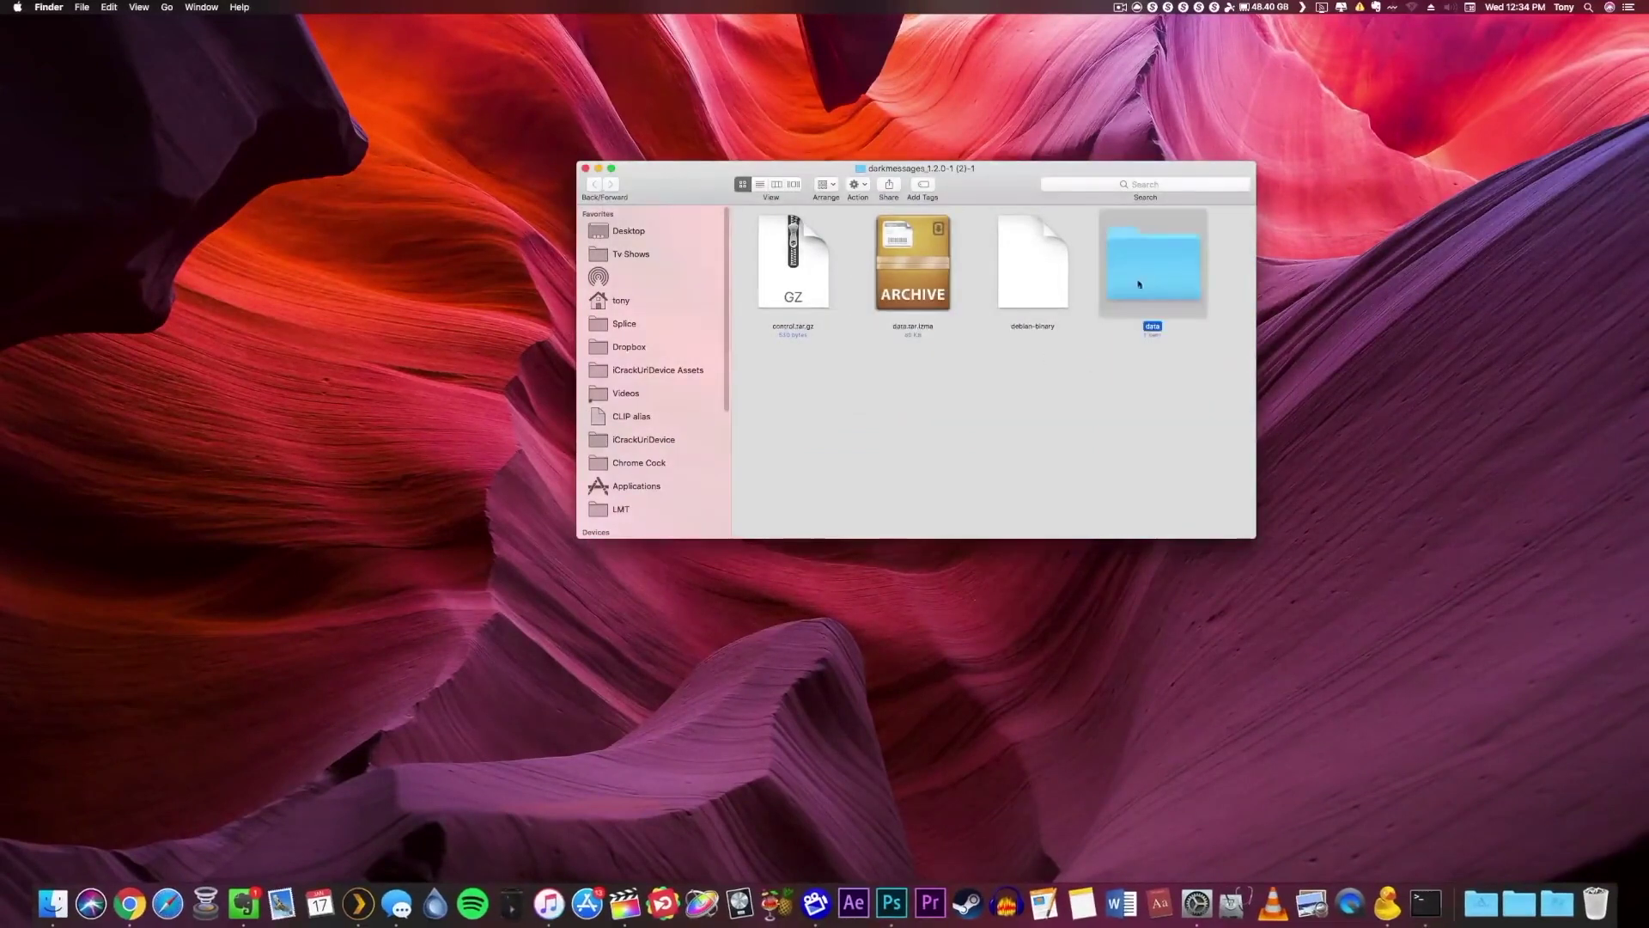
Open data > Library beside Cyberduck and drag DarkMessages.bundle over to the iPhone.
double_click(1151, 283)
double_click(791, 262)
drag(968, 196, 529, 212)
click(1384, 898)
drag(355, 283, 963, 214)
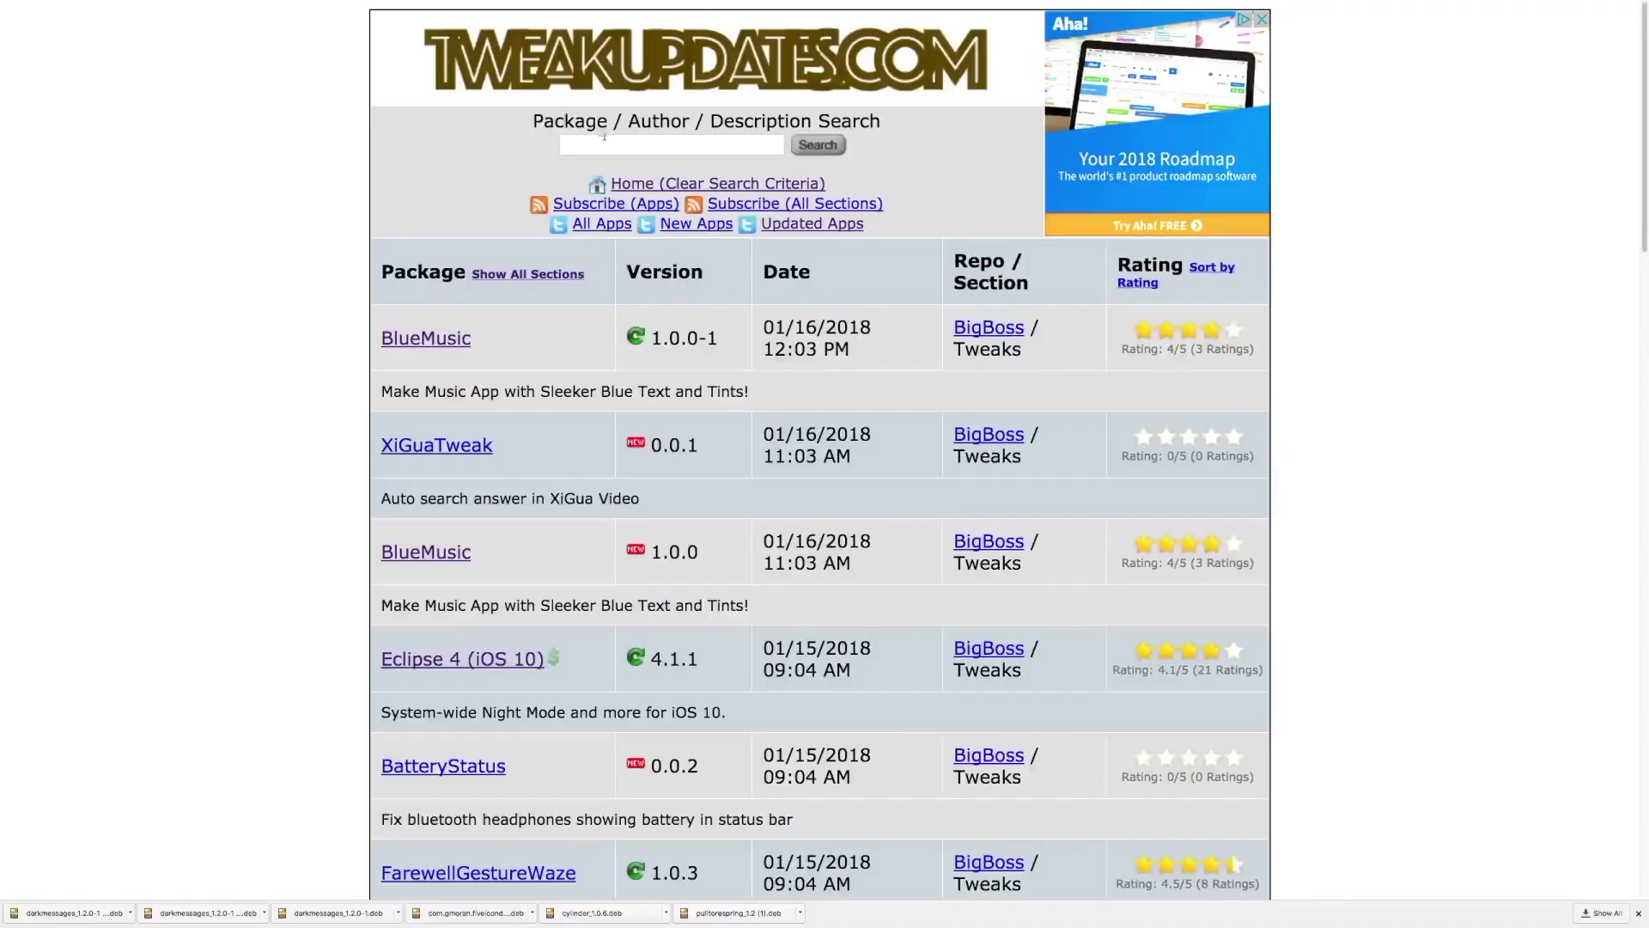
Search TweakUpdates for 'darkmessages' and open the DarkMessages (iOS 10) package page.
click(604, 138)
text(darkmessages)
key(Return)
click(508, 344)
Download version 1.2.0-1 and reveal the downloaded .deb on the desktop.
click(425, 528)
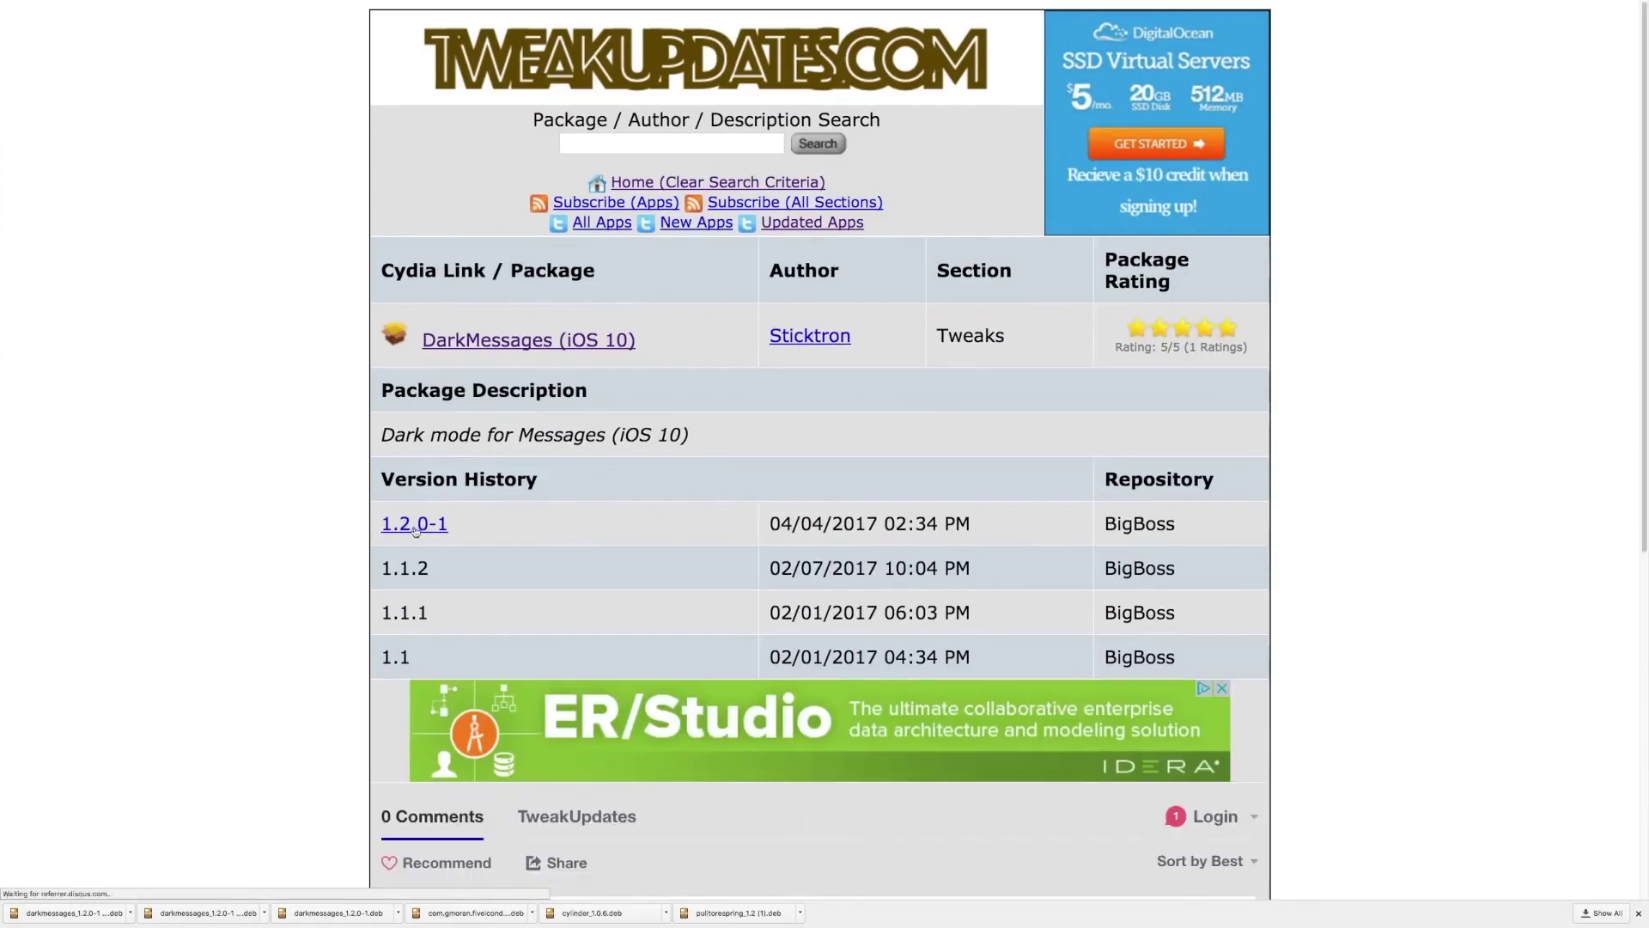
click(132, 912)
click(176, 881)
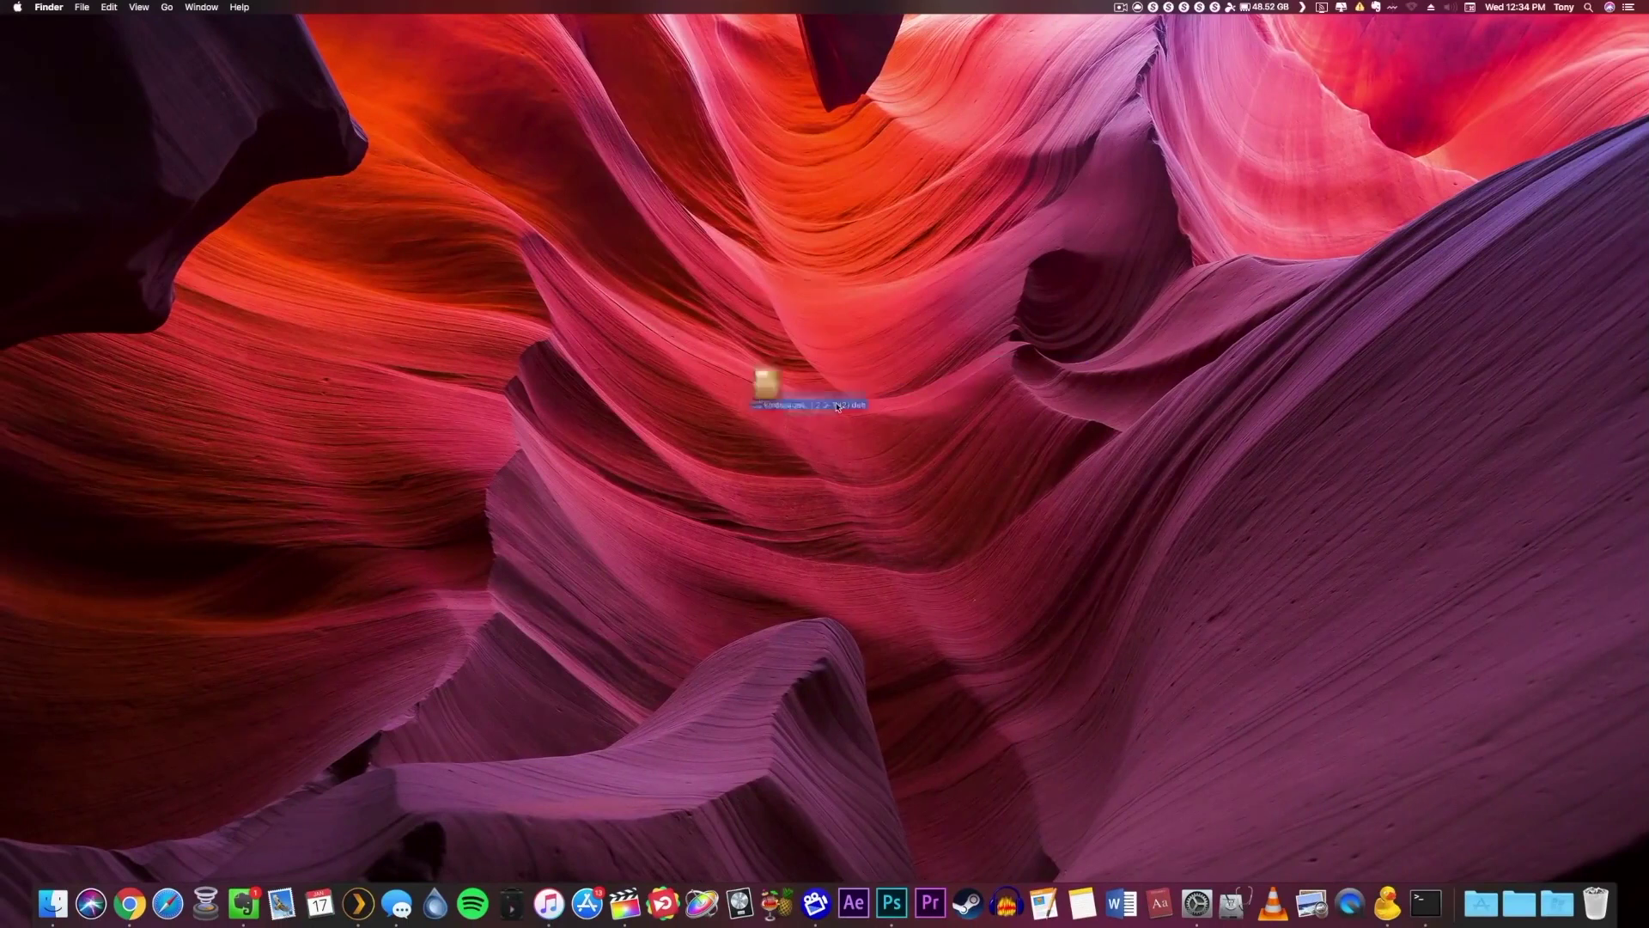
Extract the downloaded darkmessages .deb onto the desktop and open its enlarged folder.
double_click(784, 333)
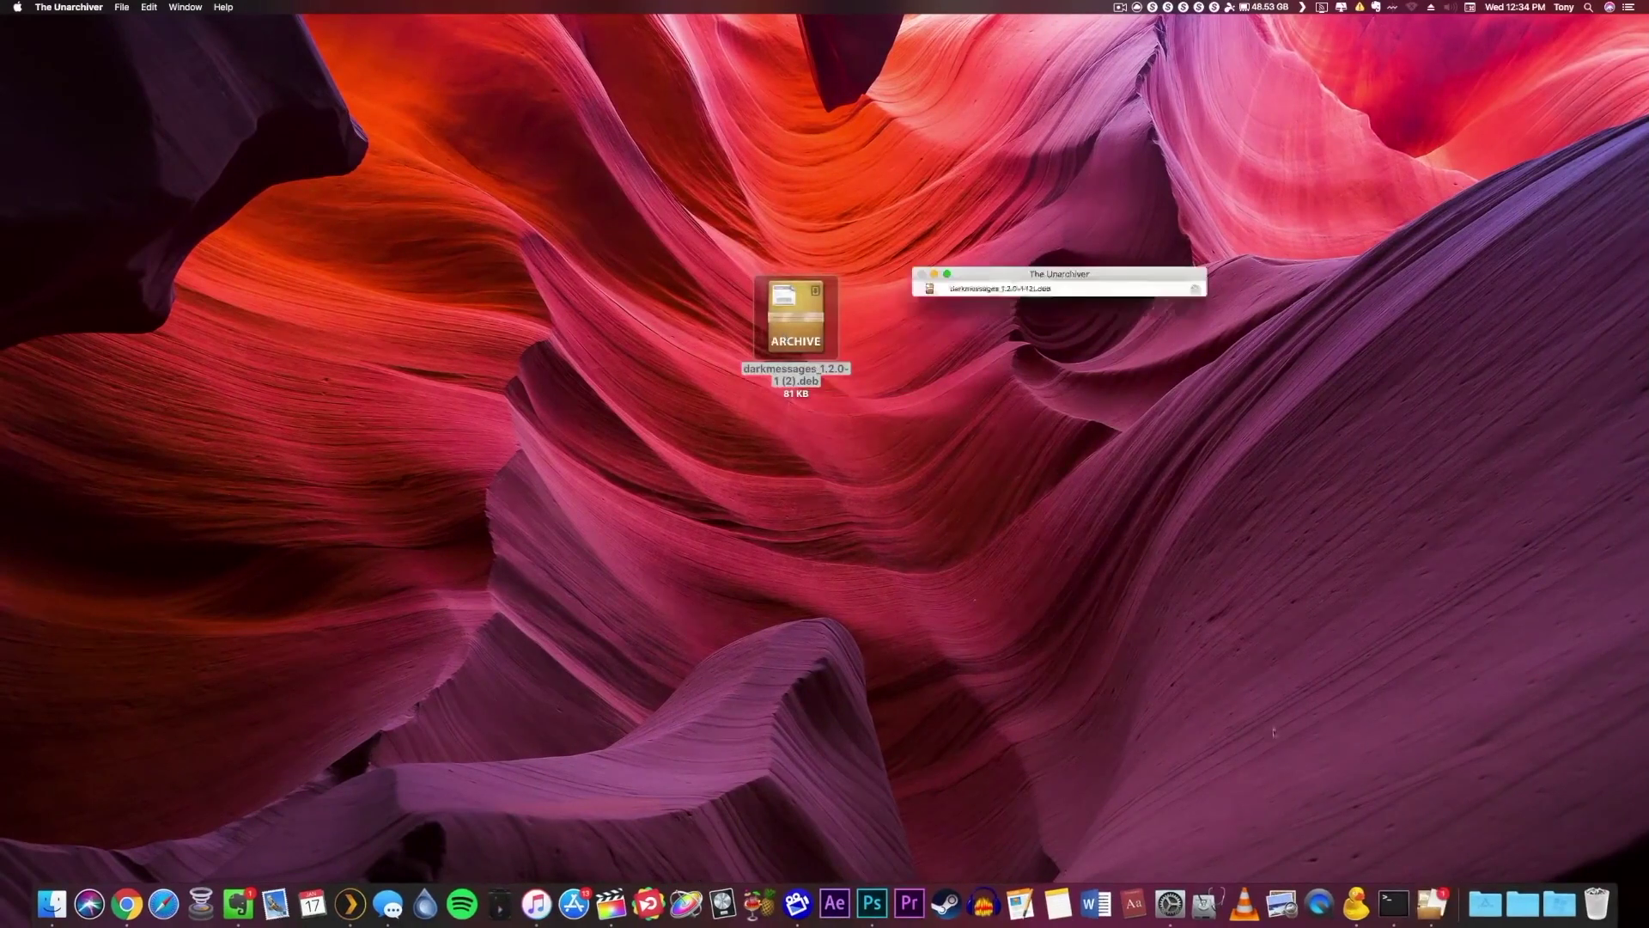
click(1250, 416)
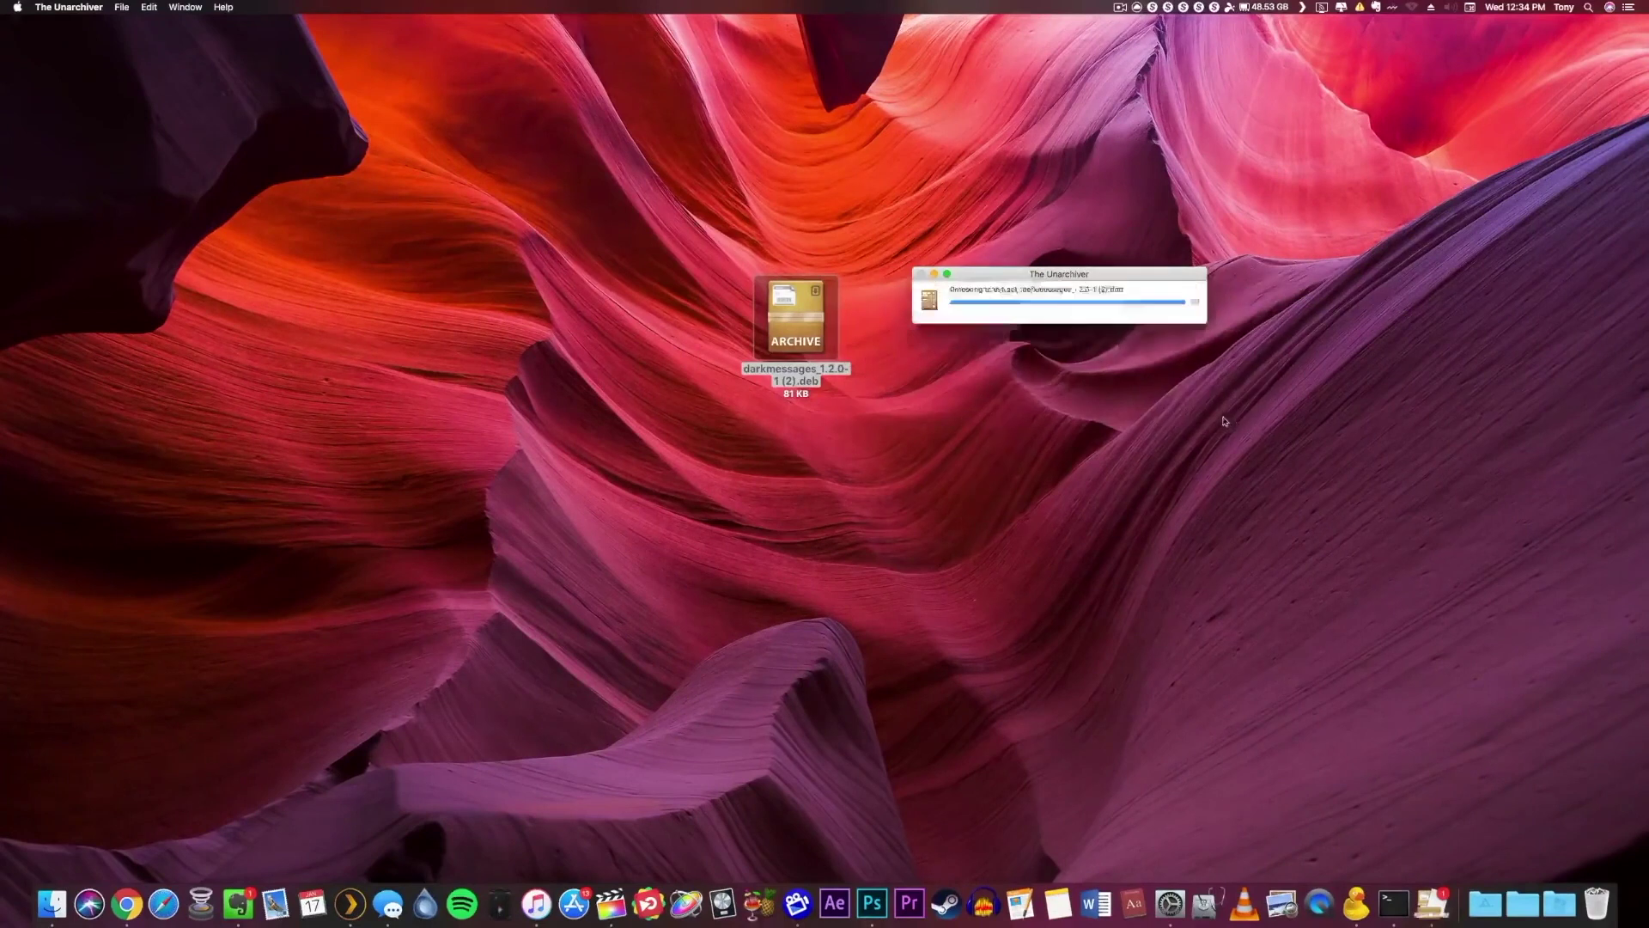
double_click(911, 322)
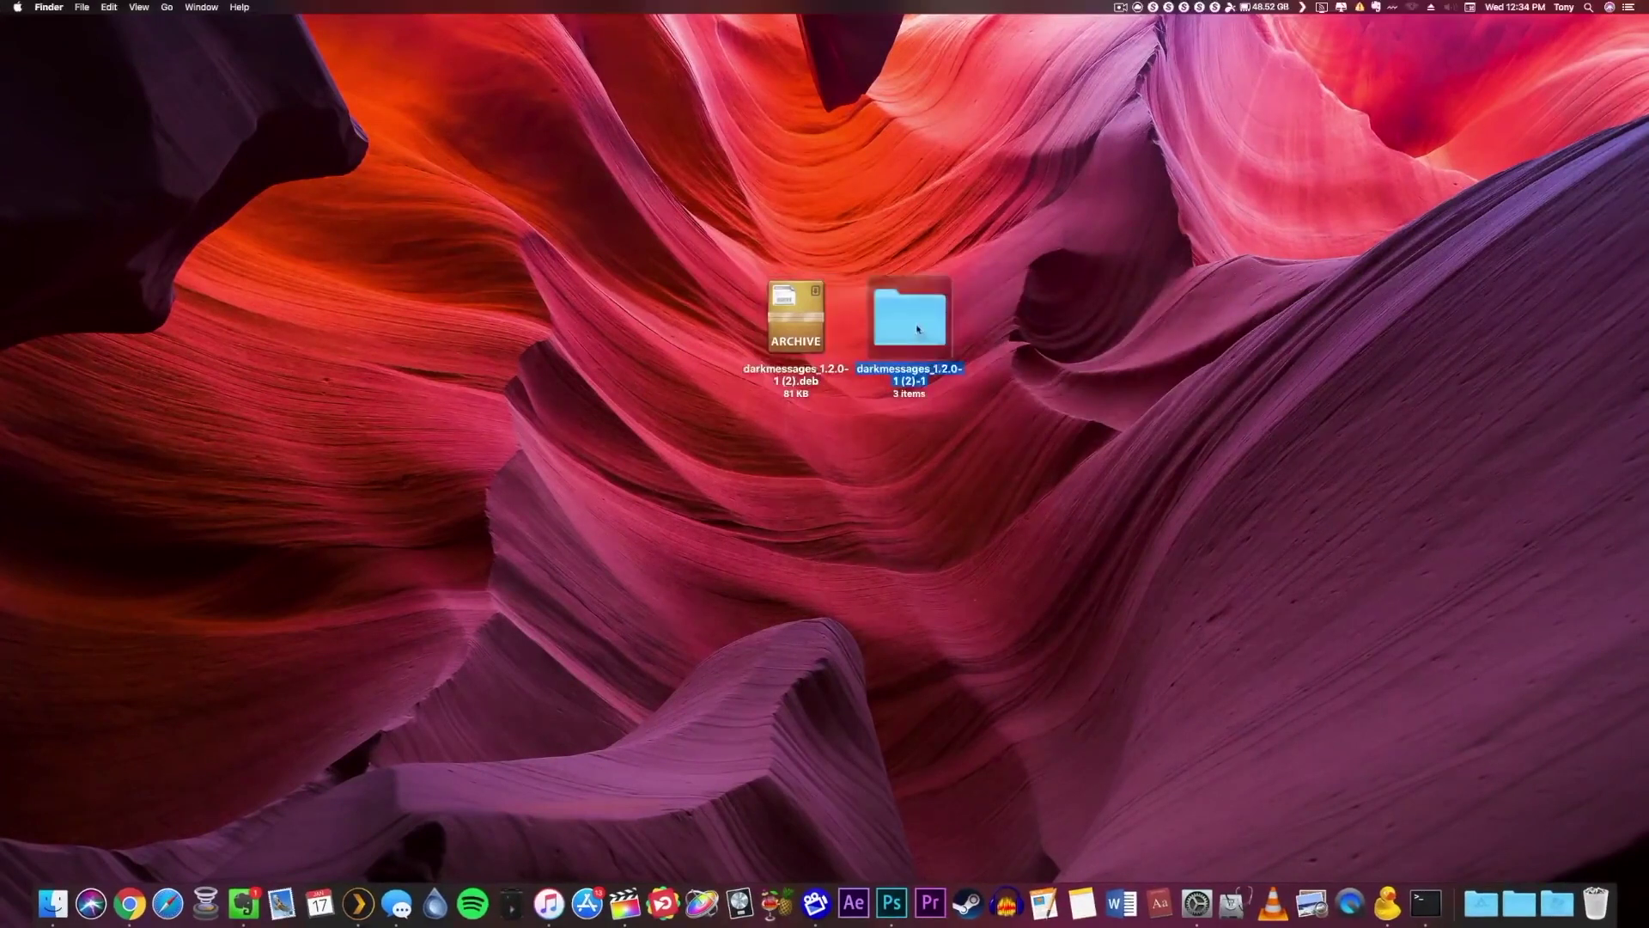
drag(1066, 427, 1254, 537)
Extract data.tar.lzma, open data > Library and select its three subfolders.
click(915, 275)
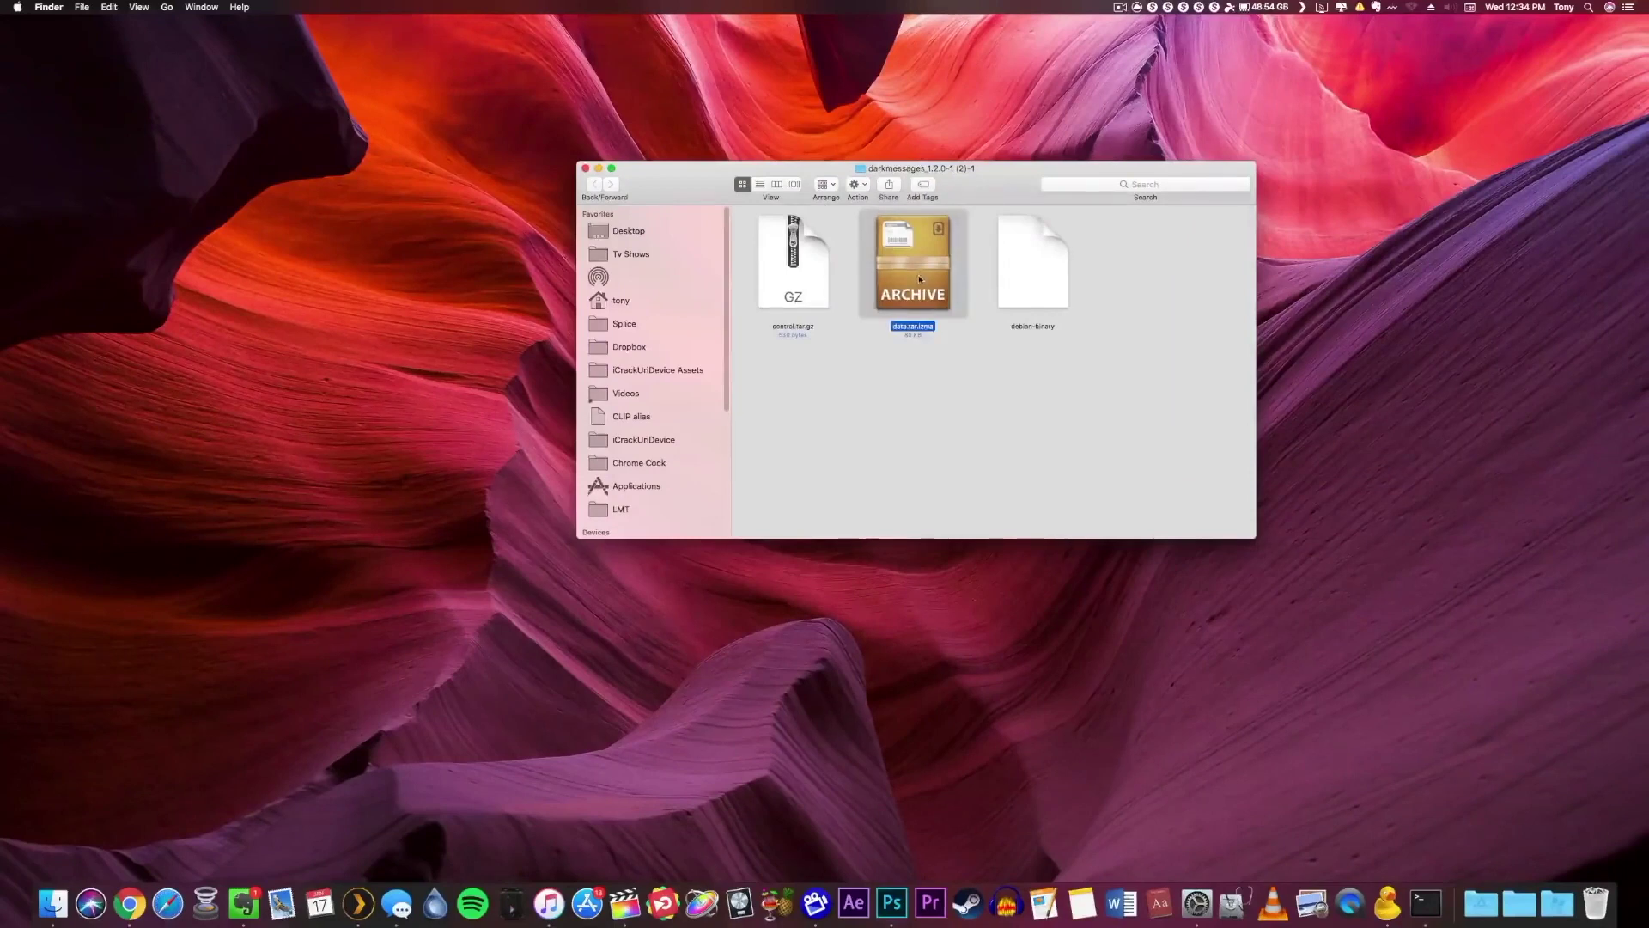
double_click(921, 283)
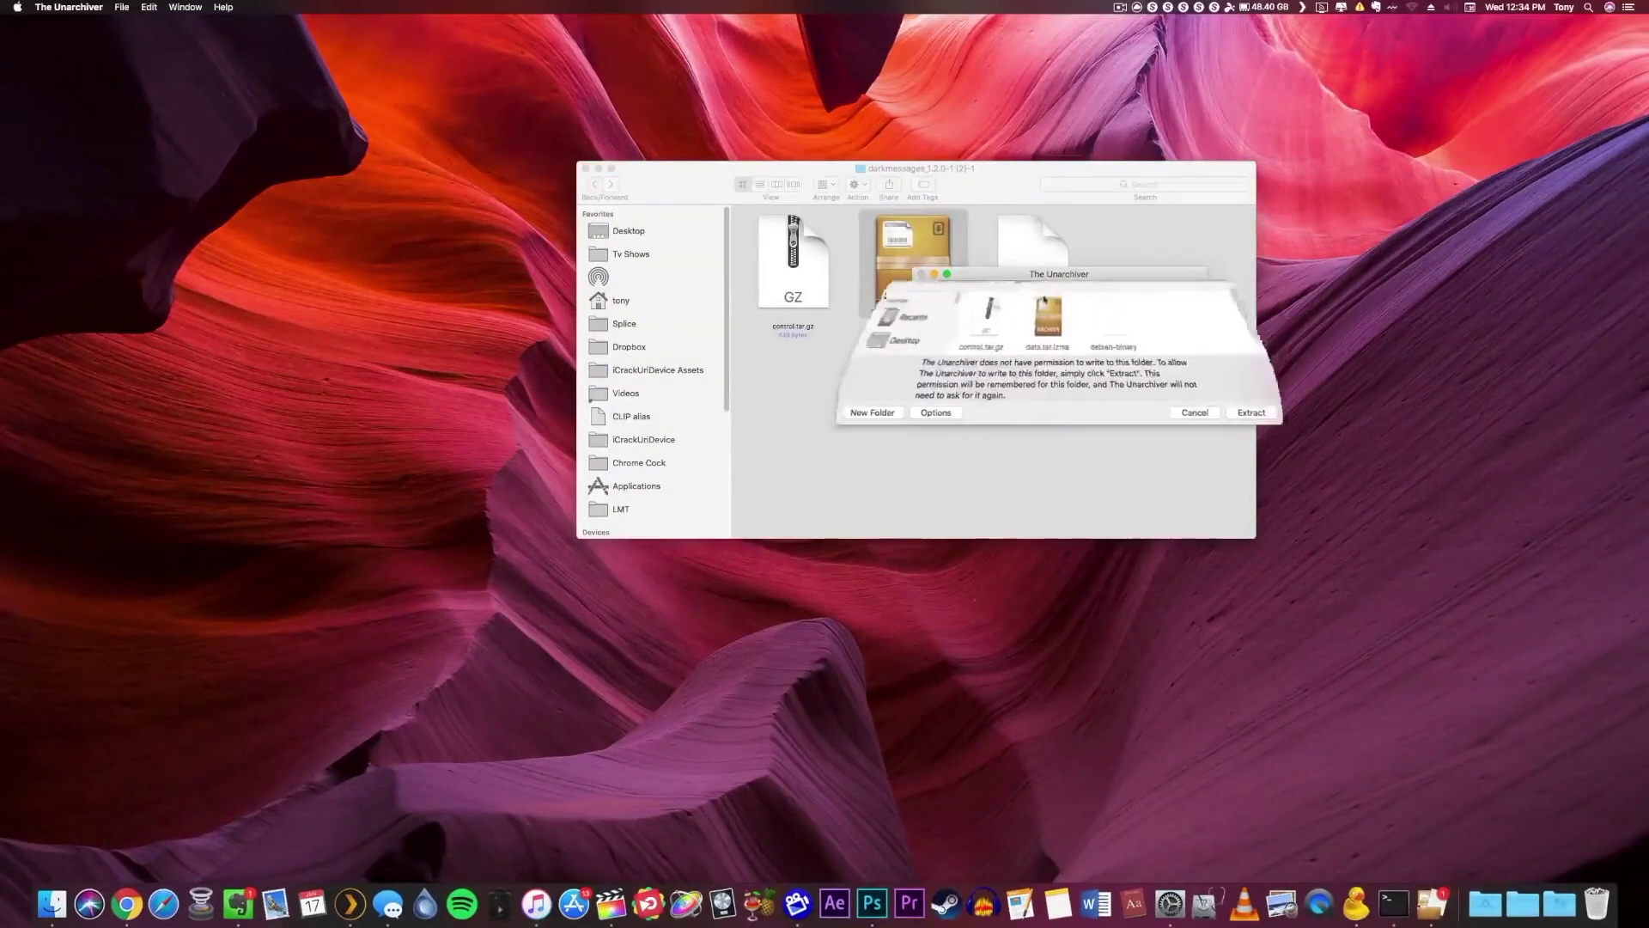
click(1265, 412)
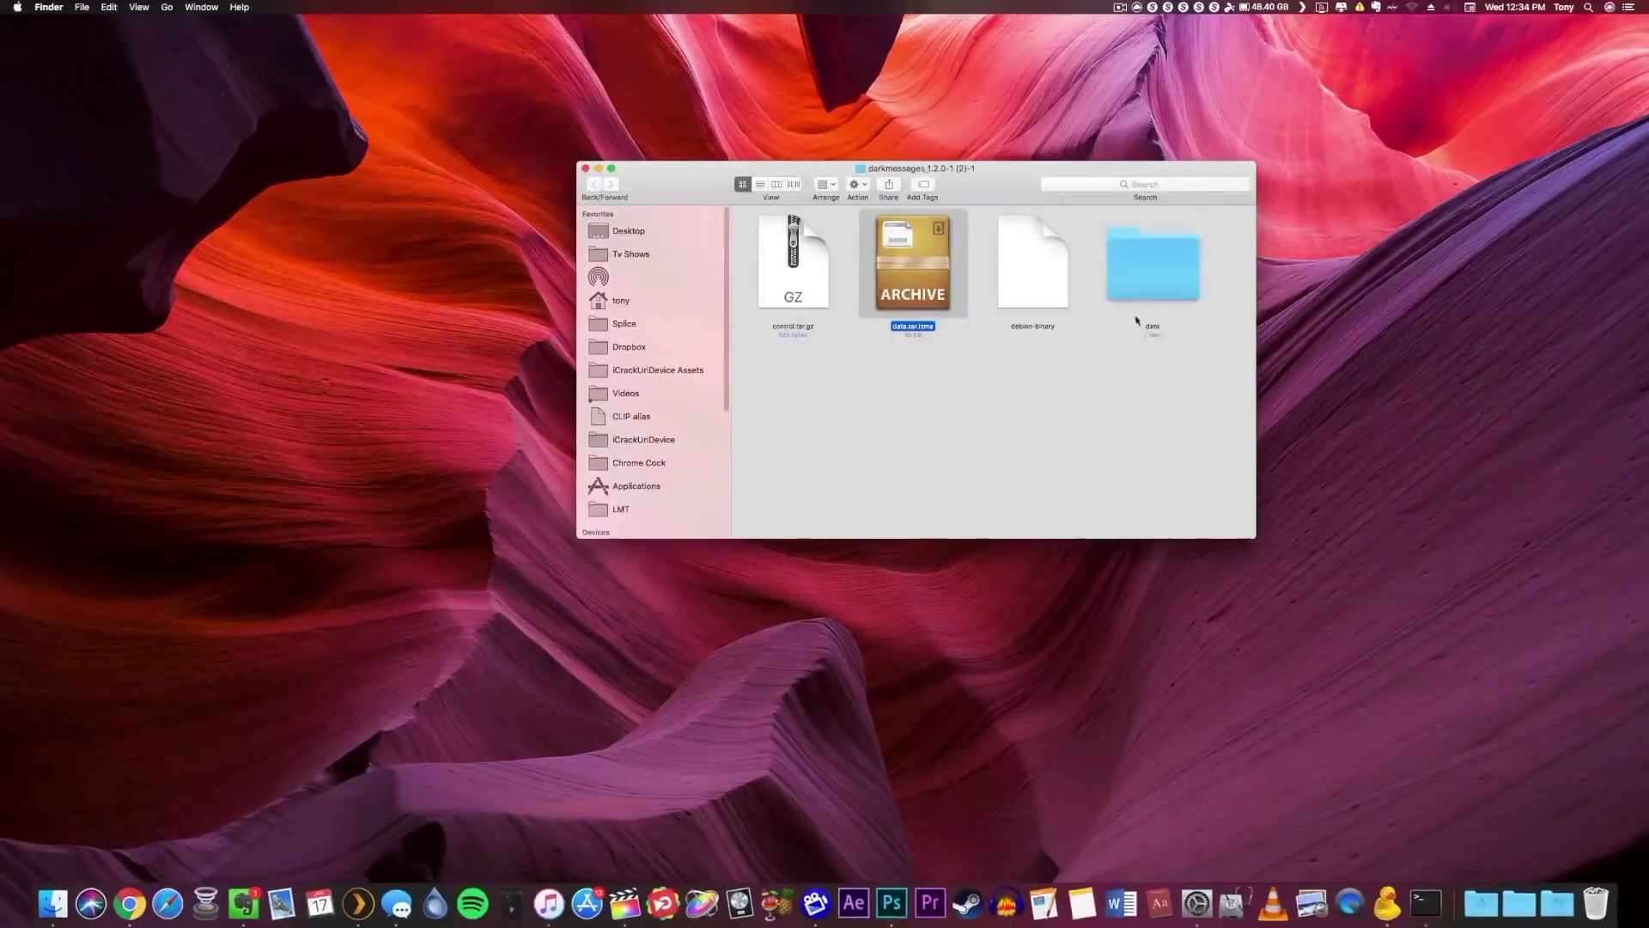
click(1153, 273)
double_click(1152, 273)
double_click(804, 285)
drag(1118, 382, 755, 225)
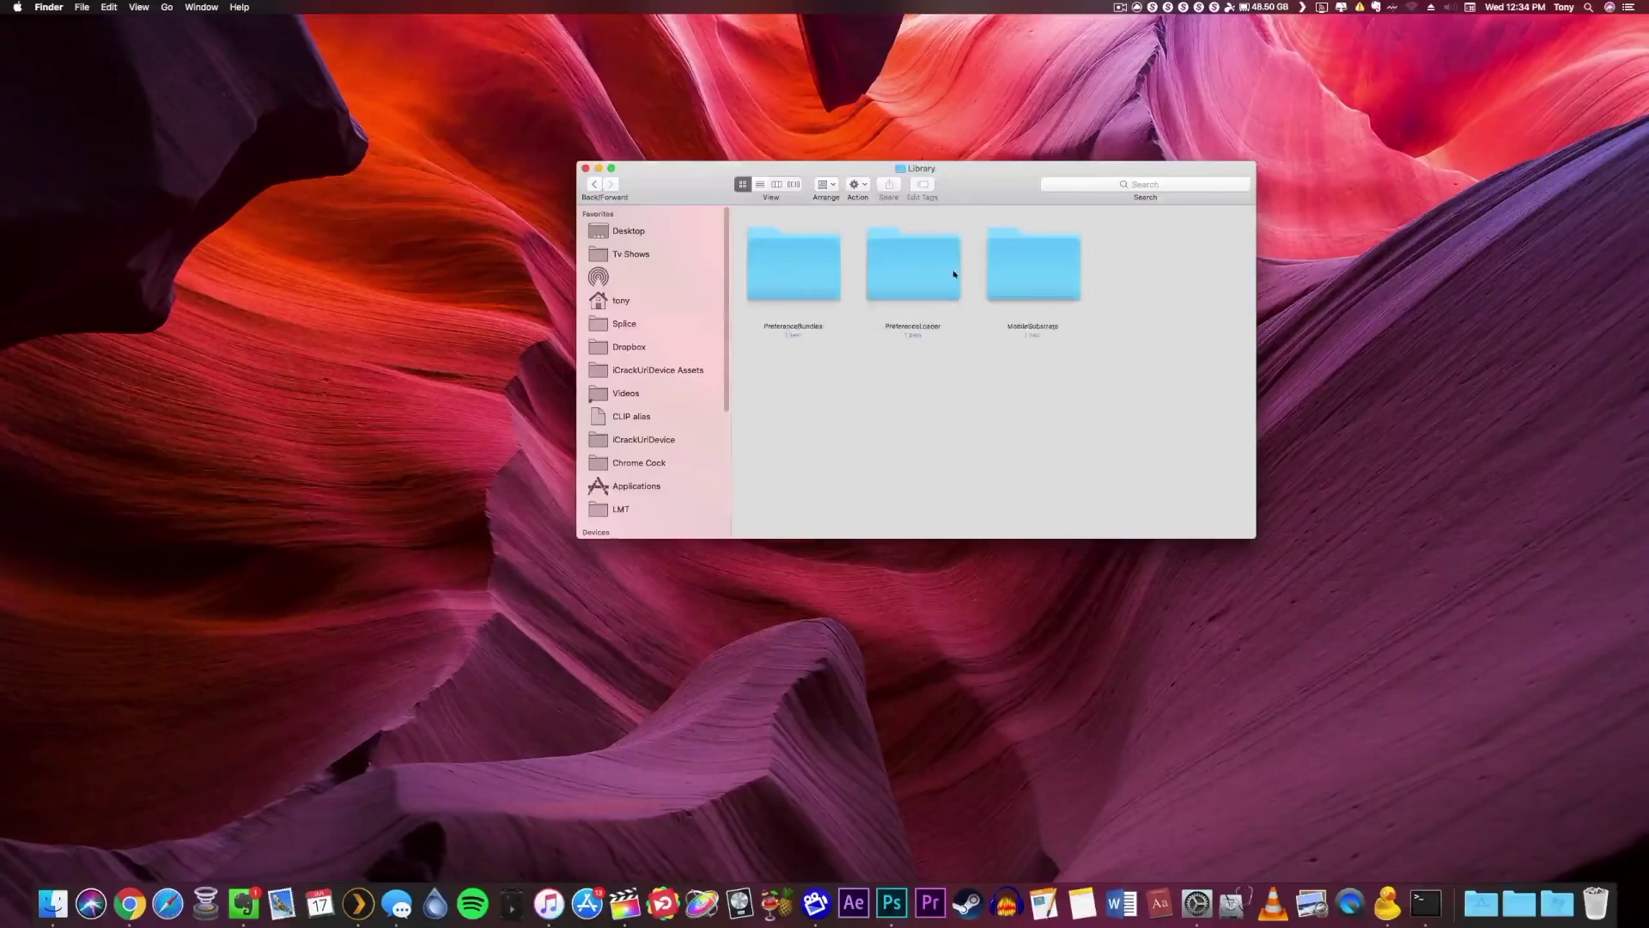
Move the Finder Library window left and bring up Cyberduck's bookmarks window.
drag(994, 193, 556, 208)
click(1384, 896)
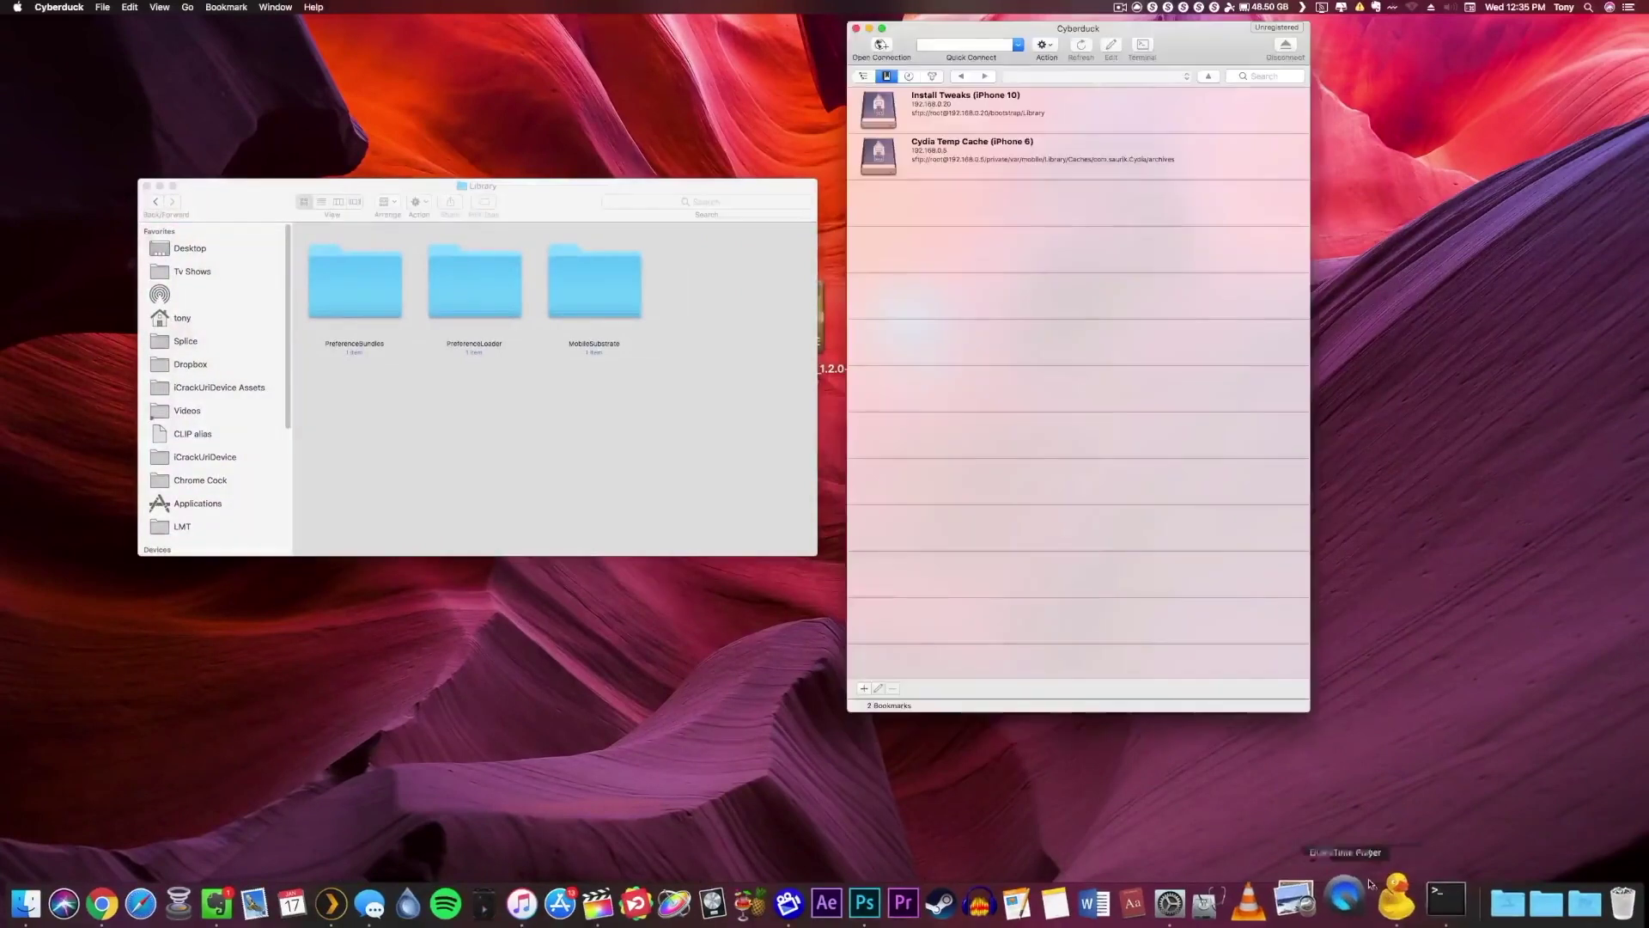
Start a new Cyberduck connection using the SFTP protocol.
drag(1209, 48, 1263, 139)
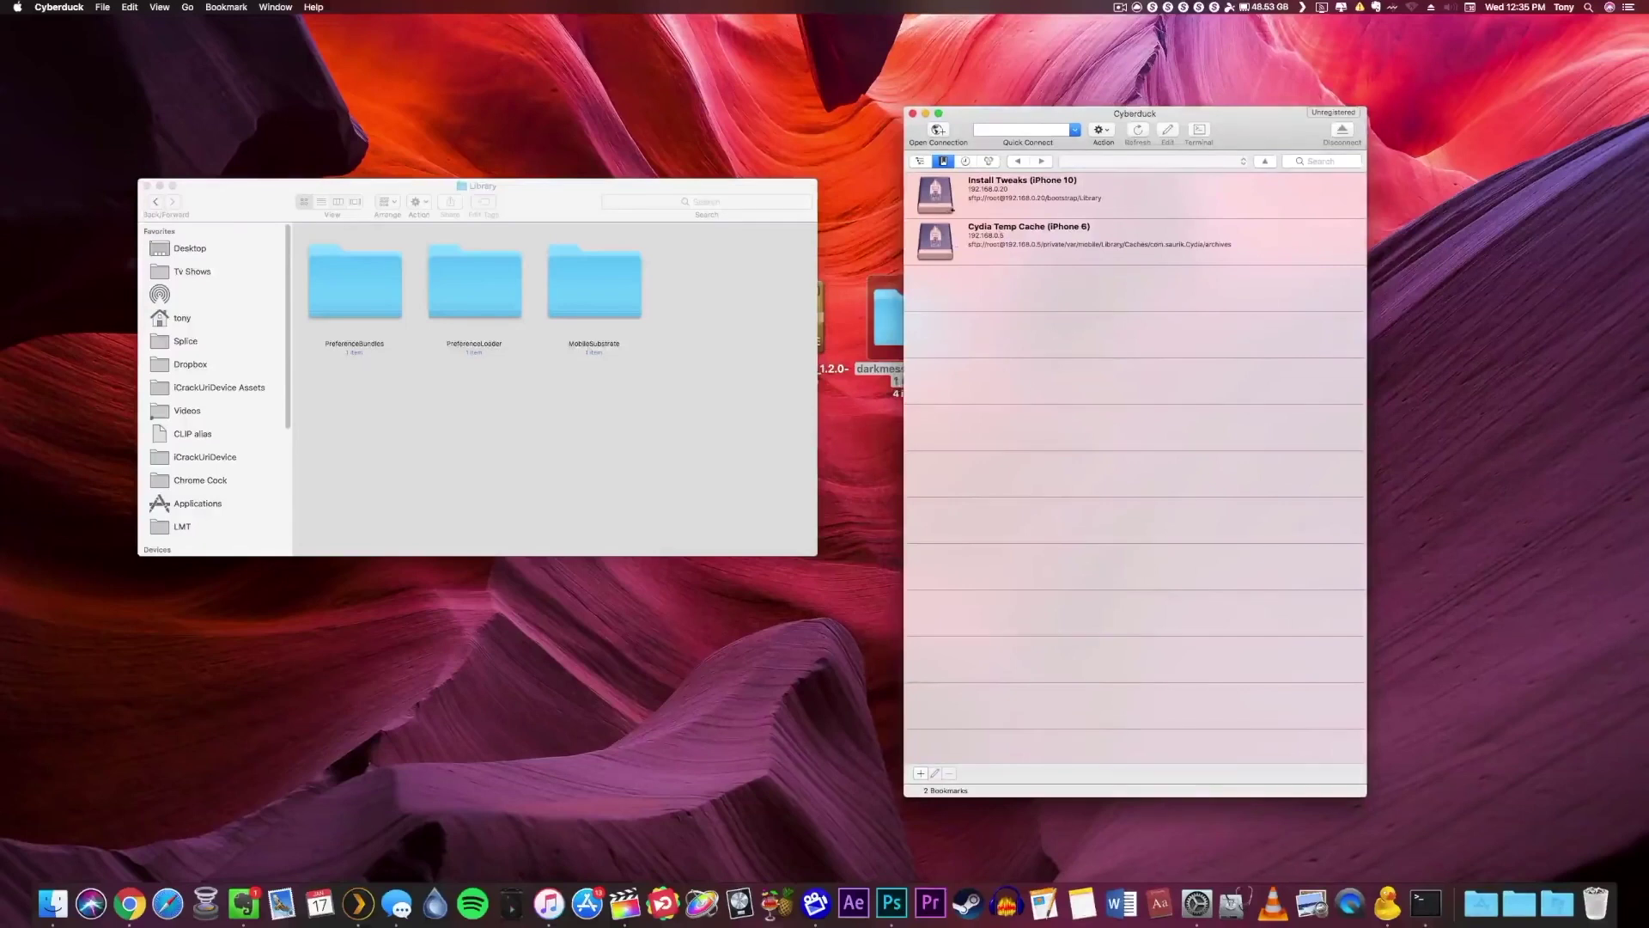
click(921, 162)
click(940, 131)
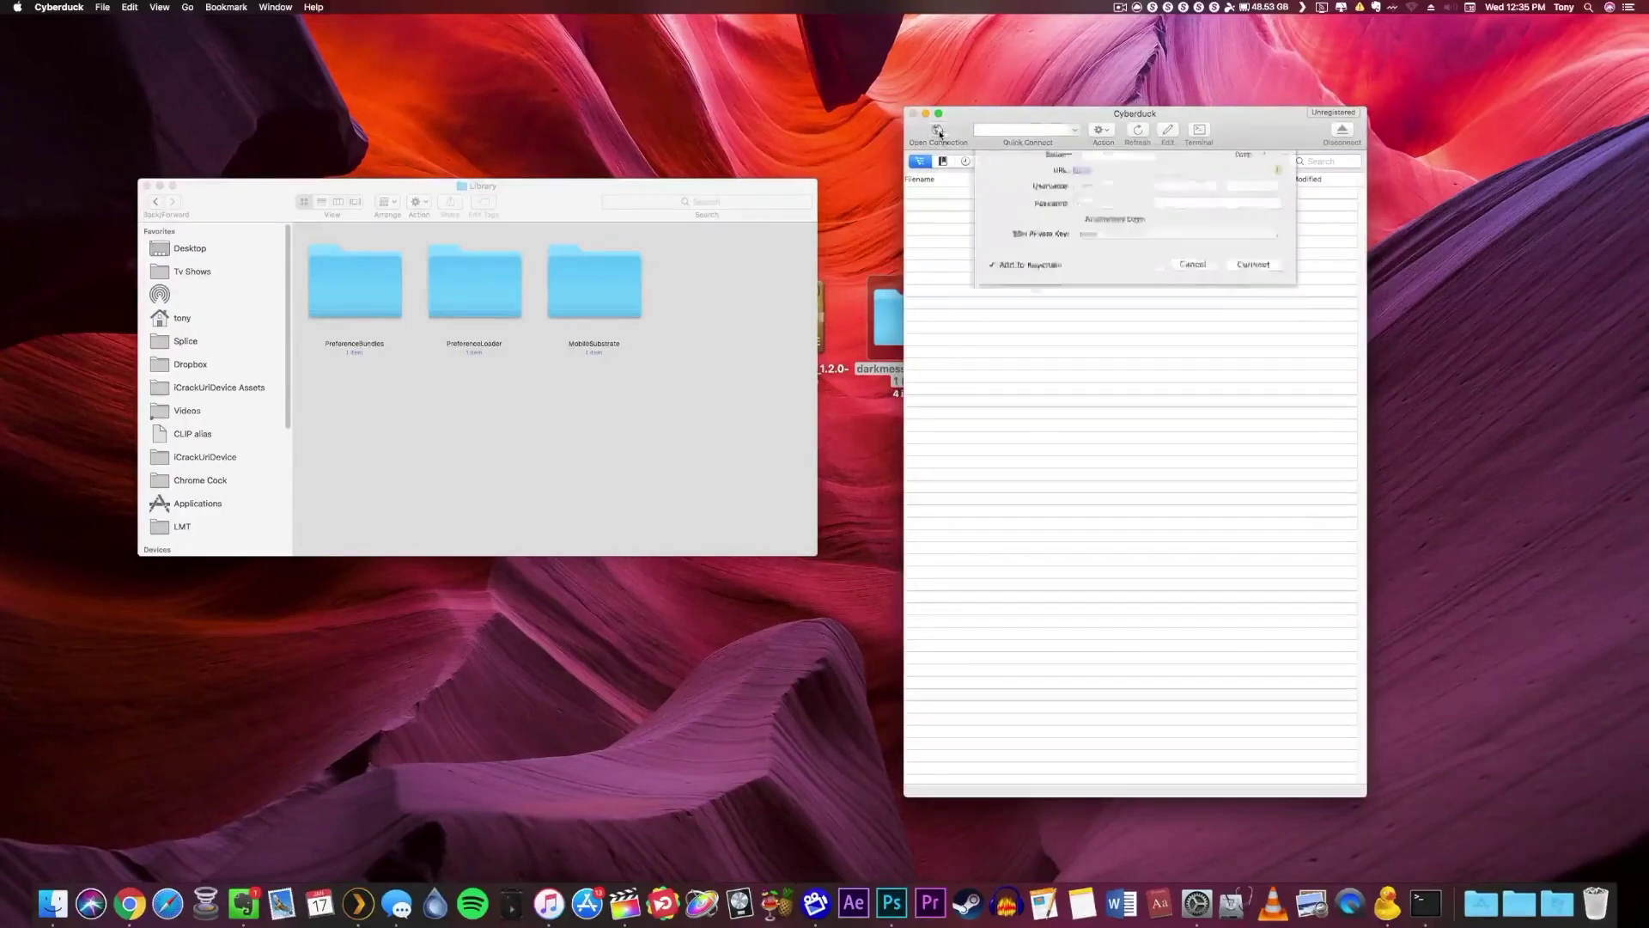
click(1091, 169)
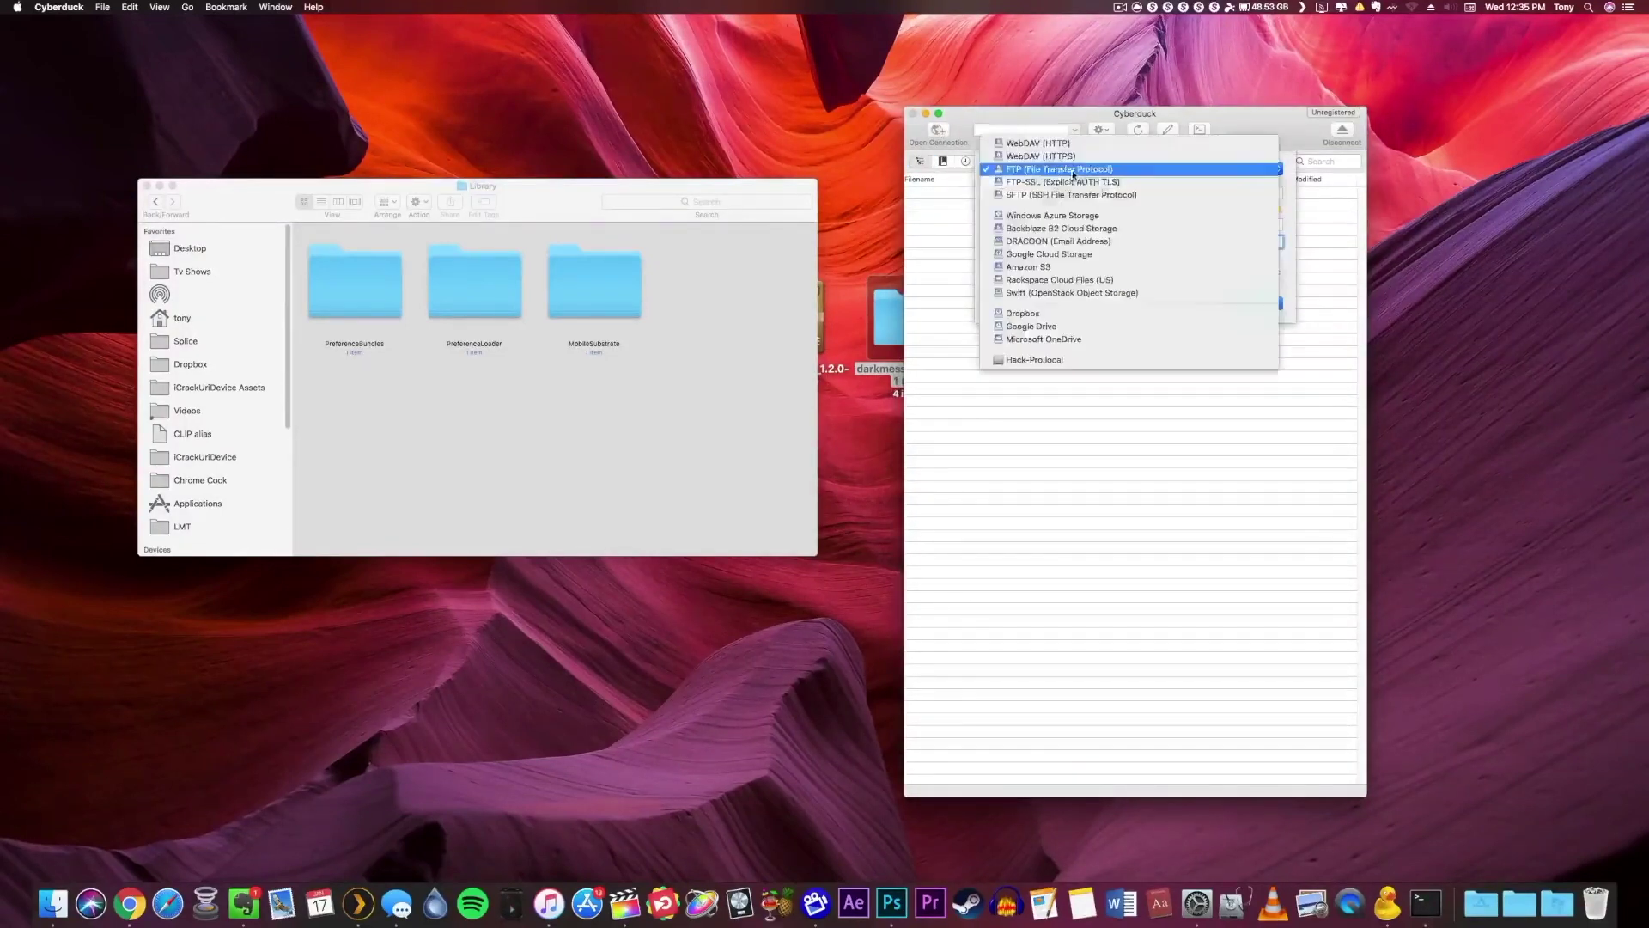
click(1071, 195)
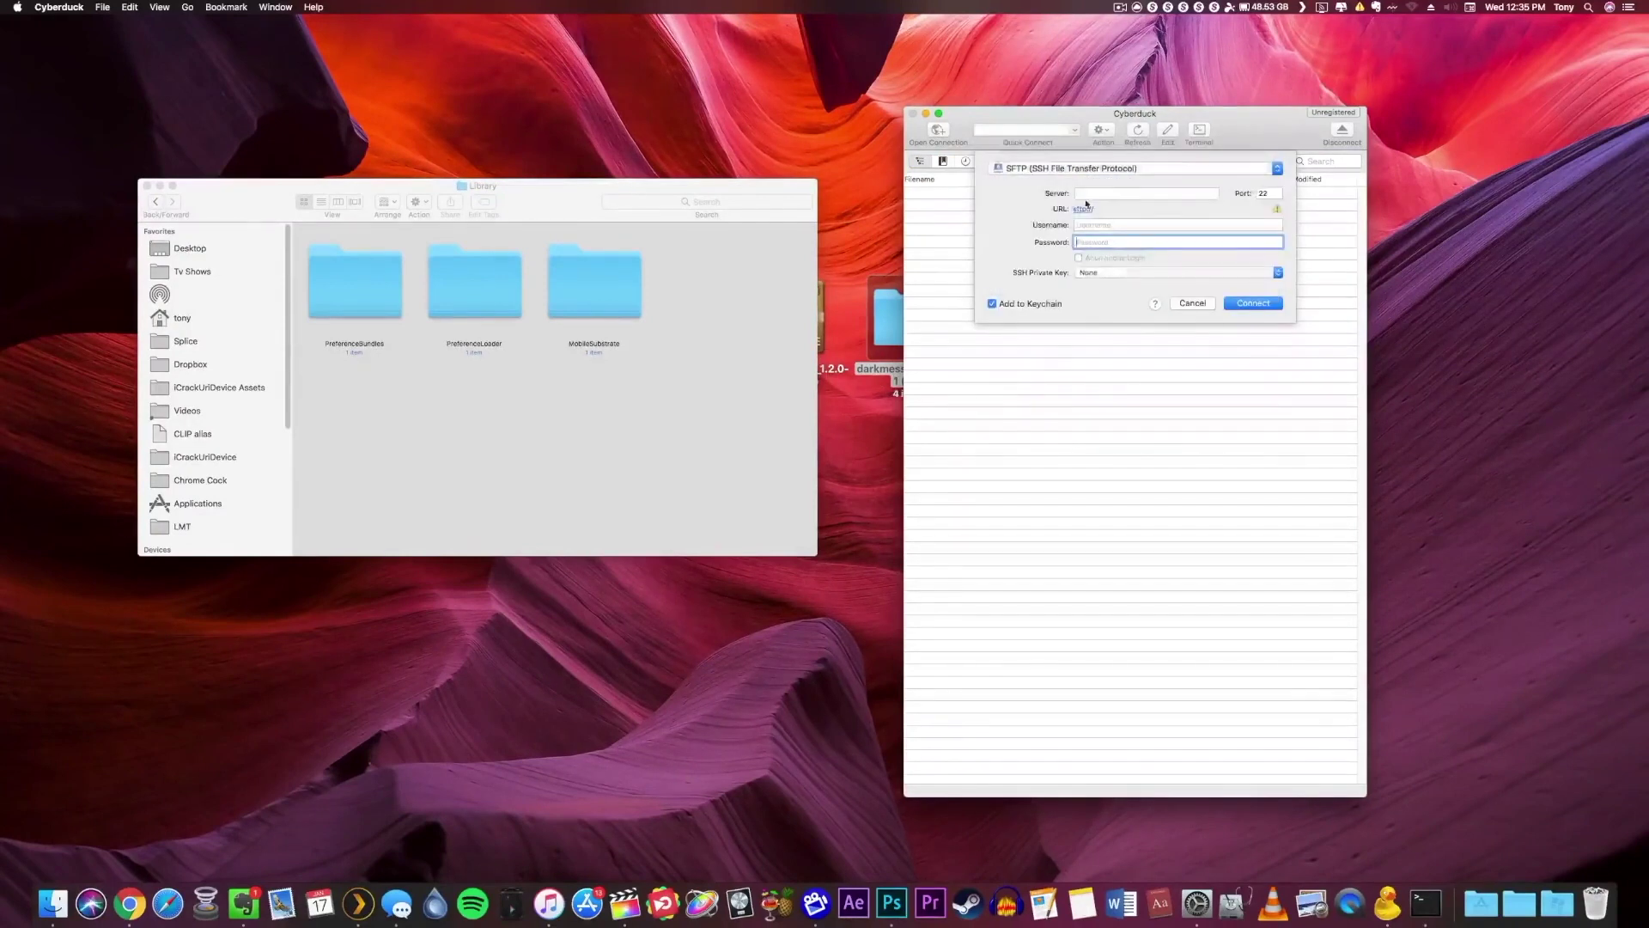
Enter server 192.168.0.20, port 22, username root and the root password, then connect.
text(192.168.0.20)
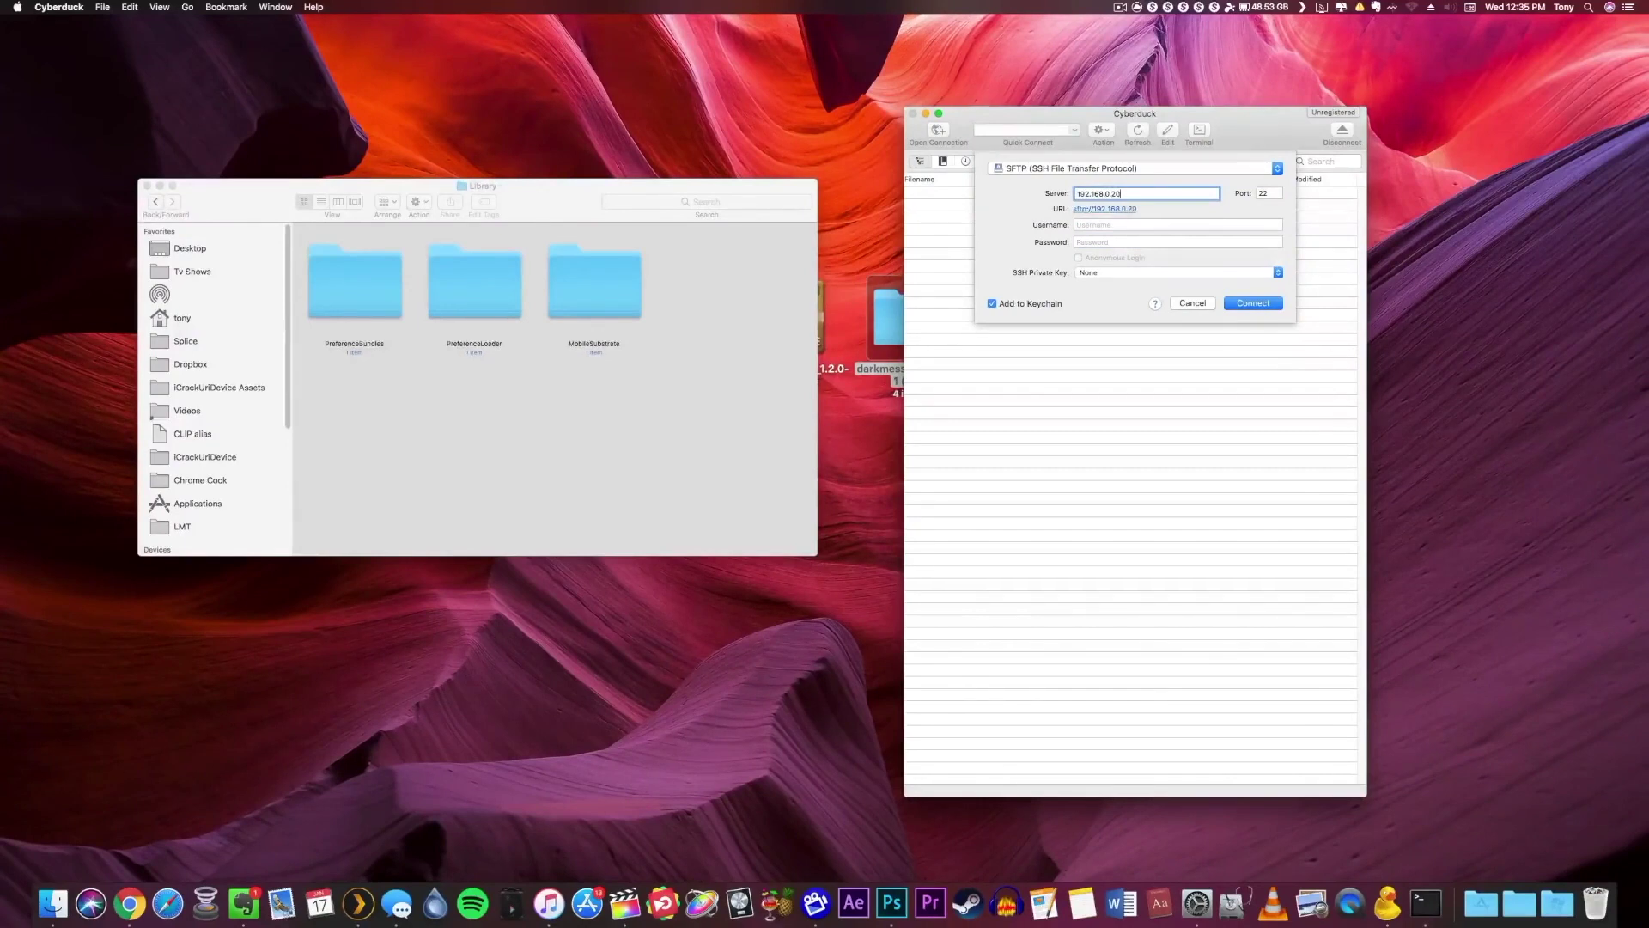
double_click(1262, 194)
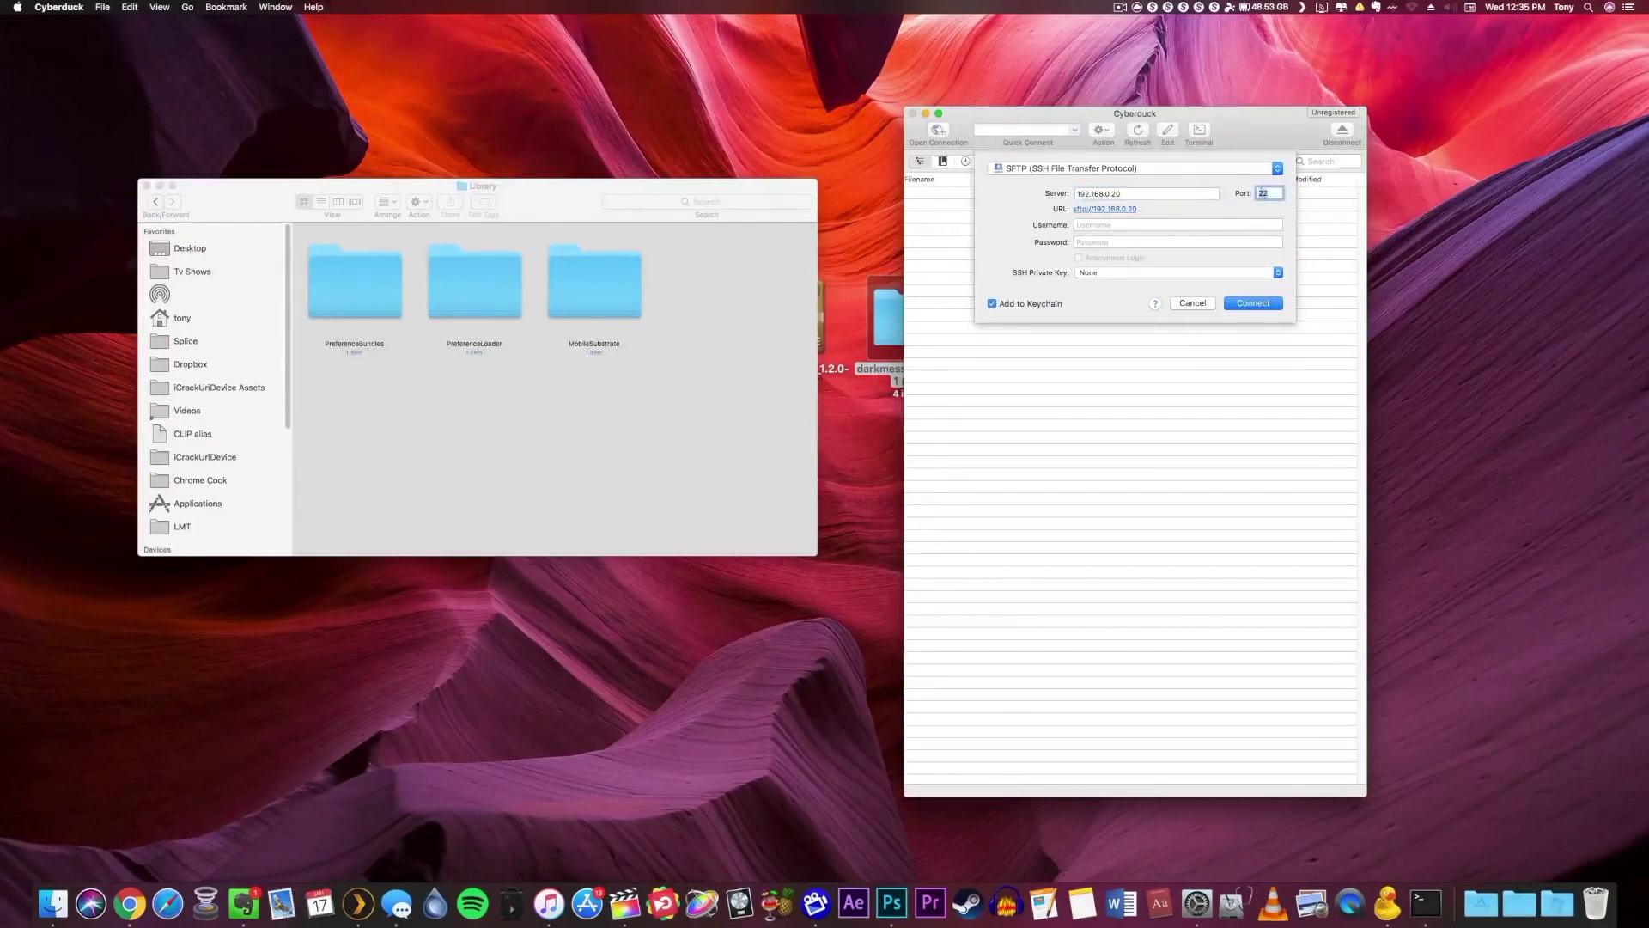
key(Tab)
text(root)
key(Tab)
text(alpine)
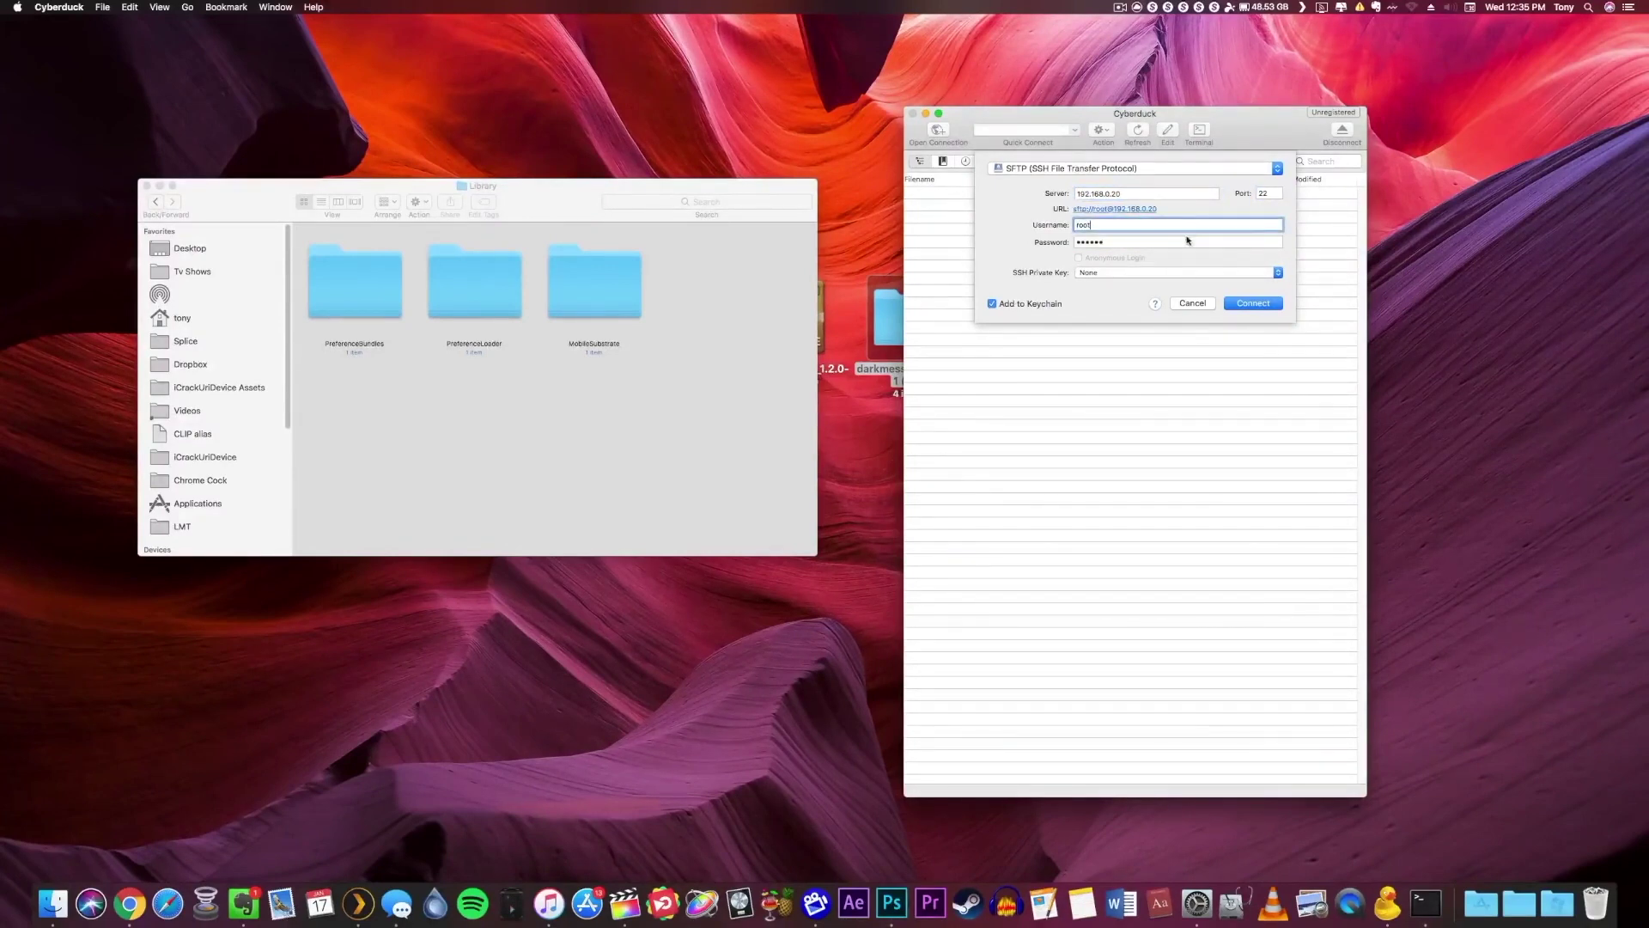
double_click(1118, 241)
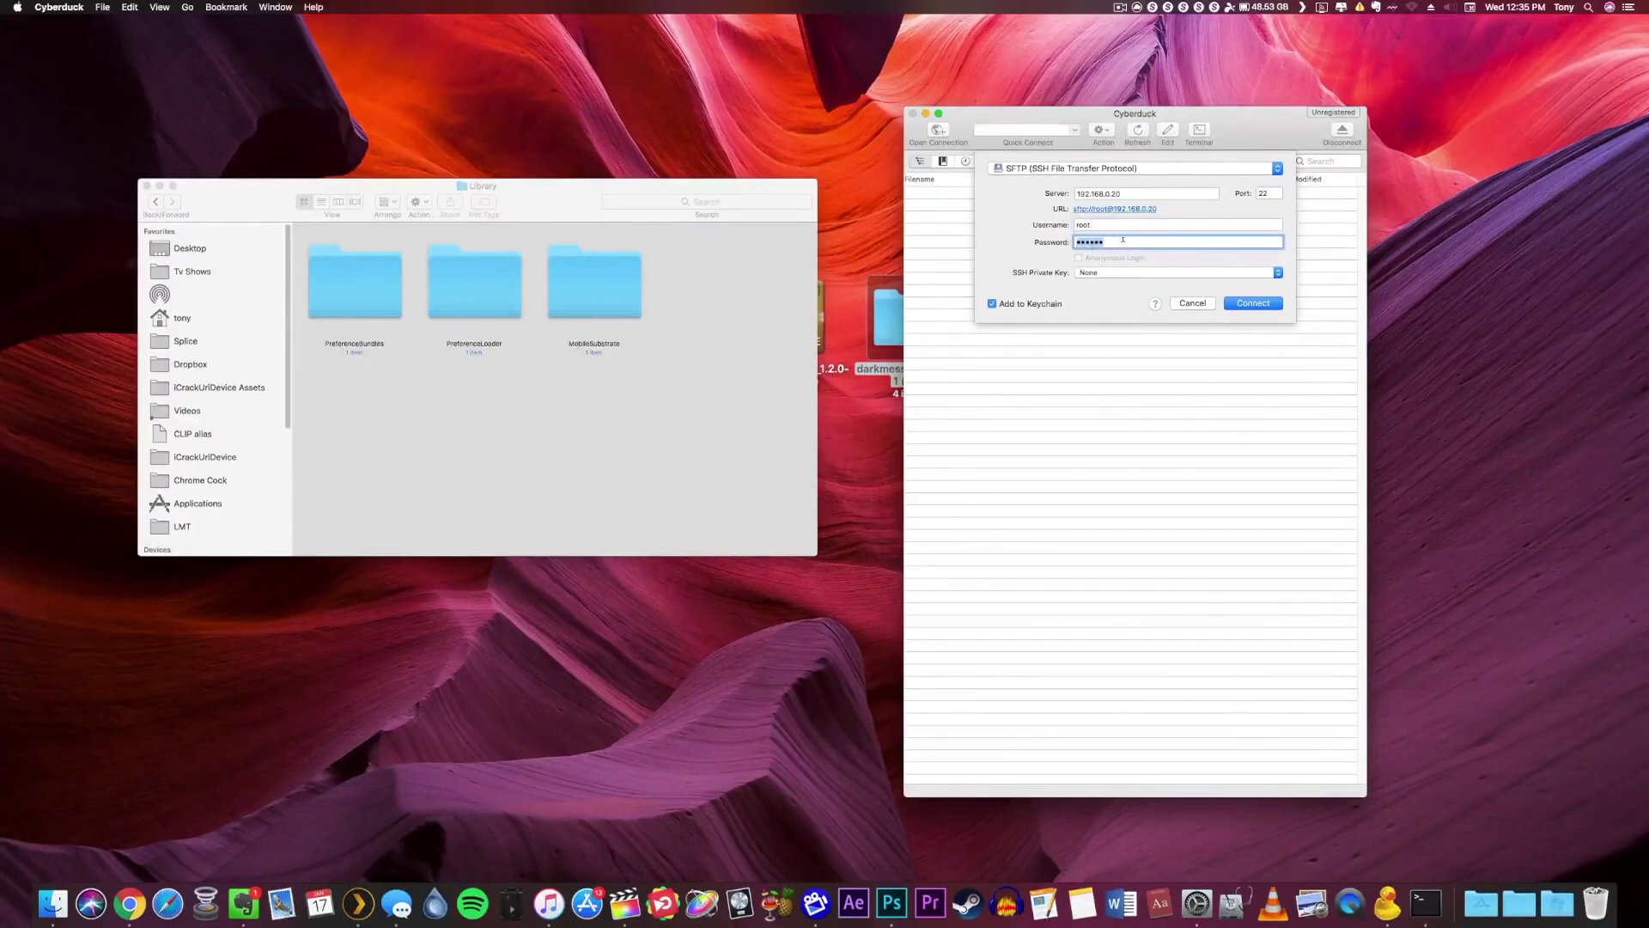
click(1123, 240)
click(1238, 303)
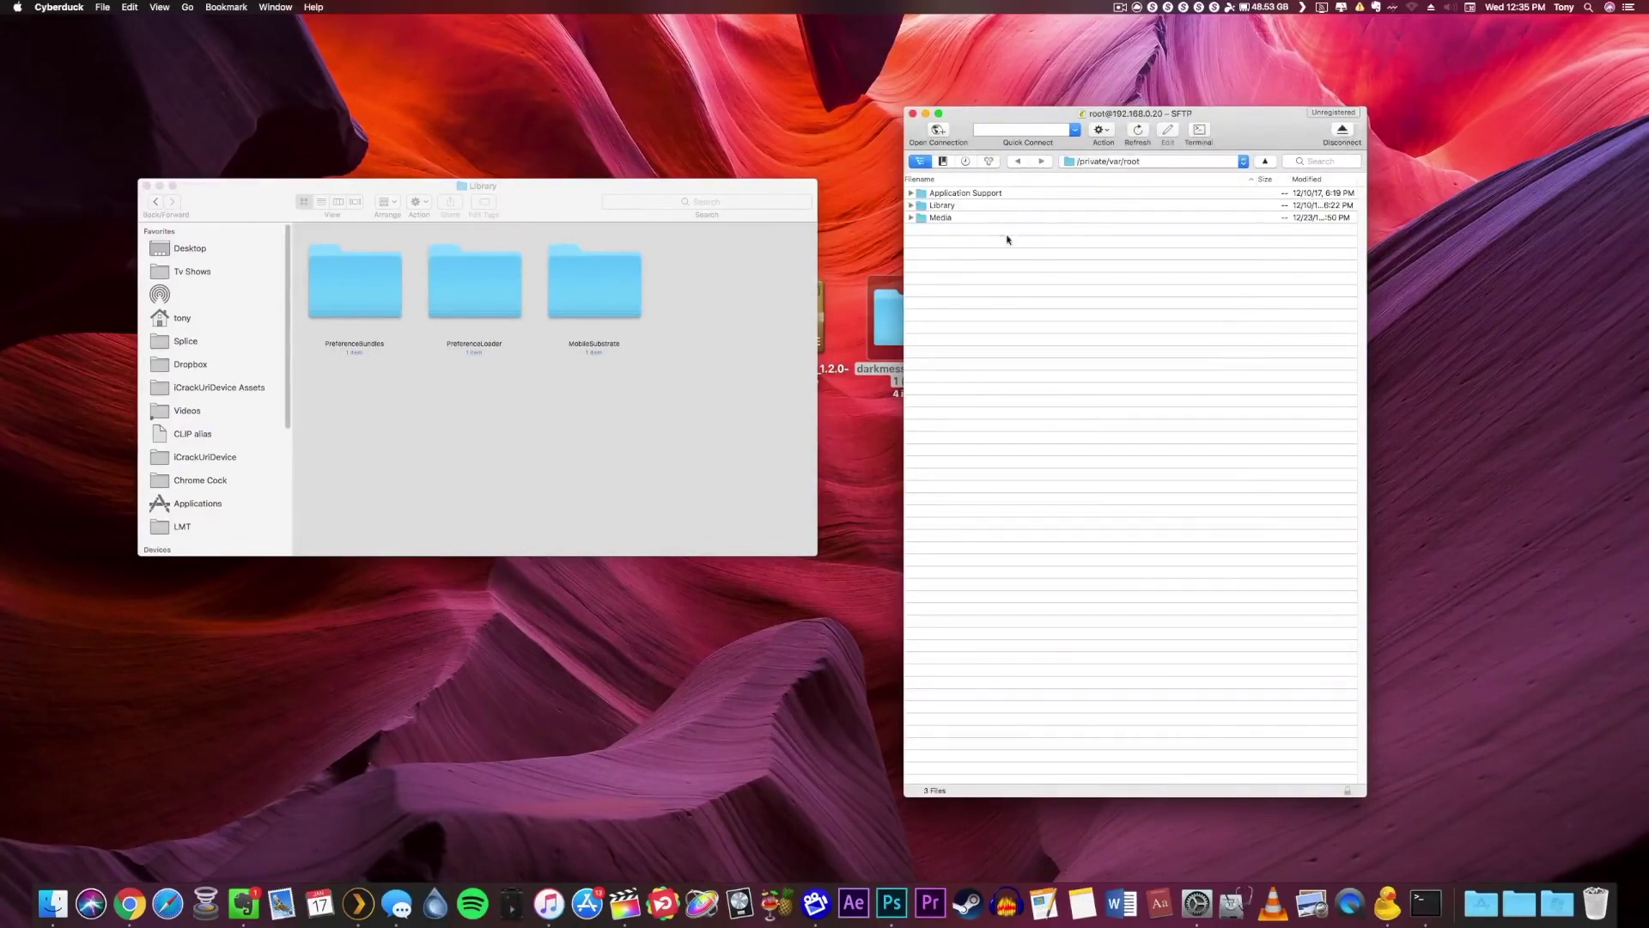
Jump to the iPhone's root folder and open bootstrap > Library in Cyberduck.
click(1097, 163)
click(1084, 201)
double_click(949, 243)
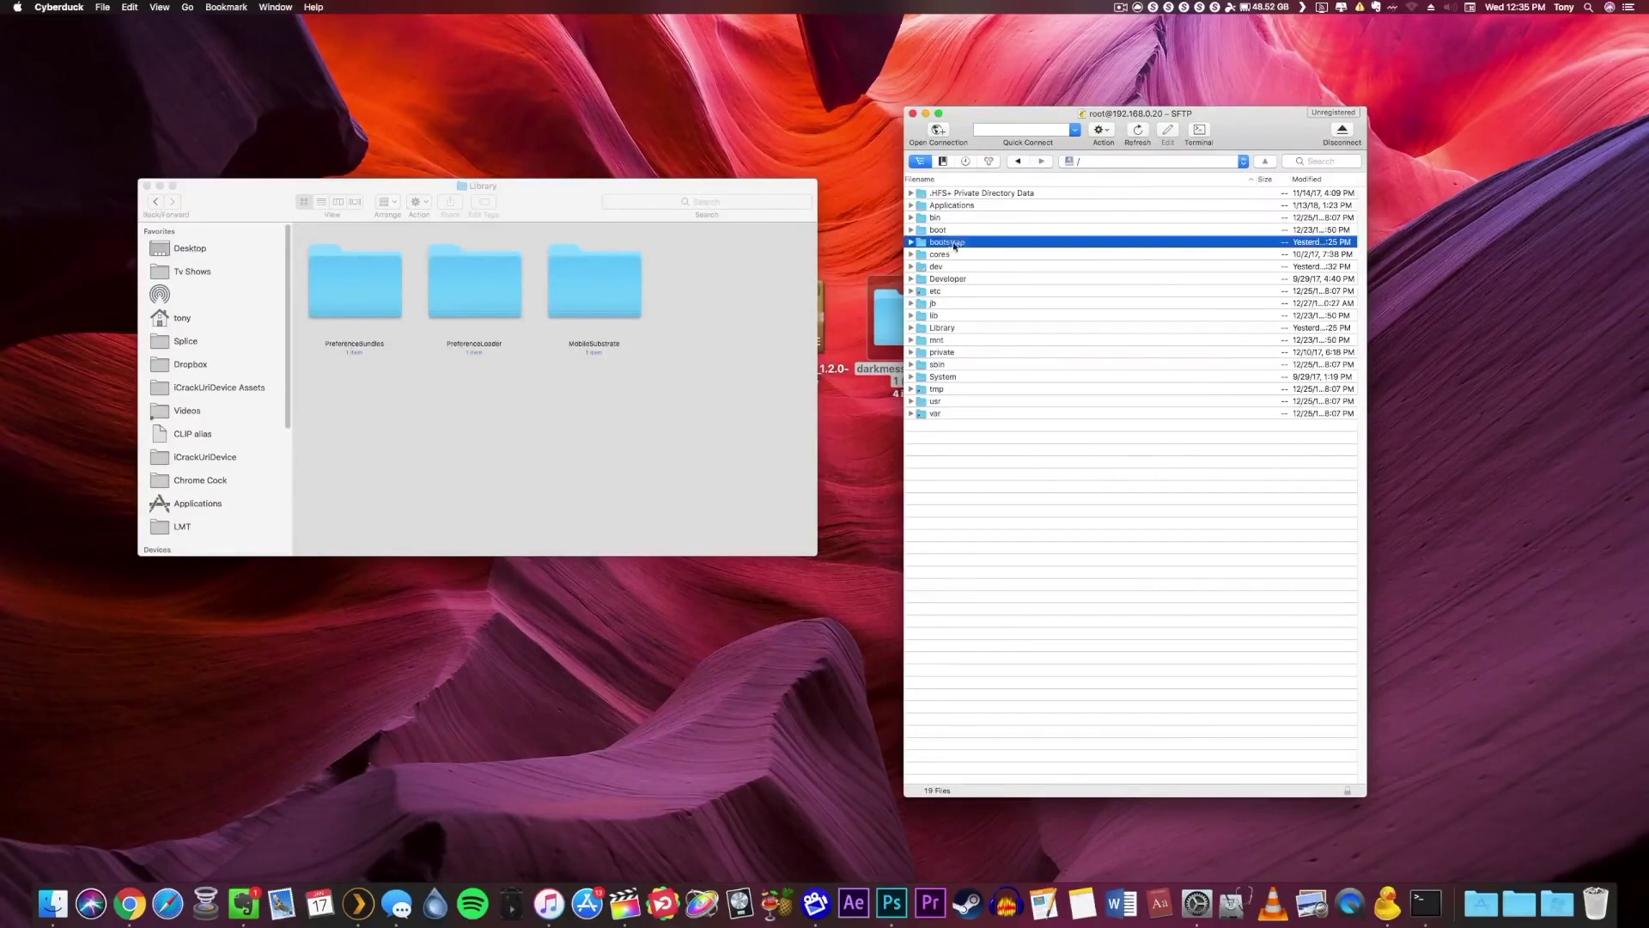
double_click(945, 315)
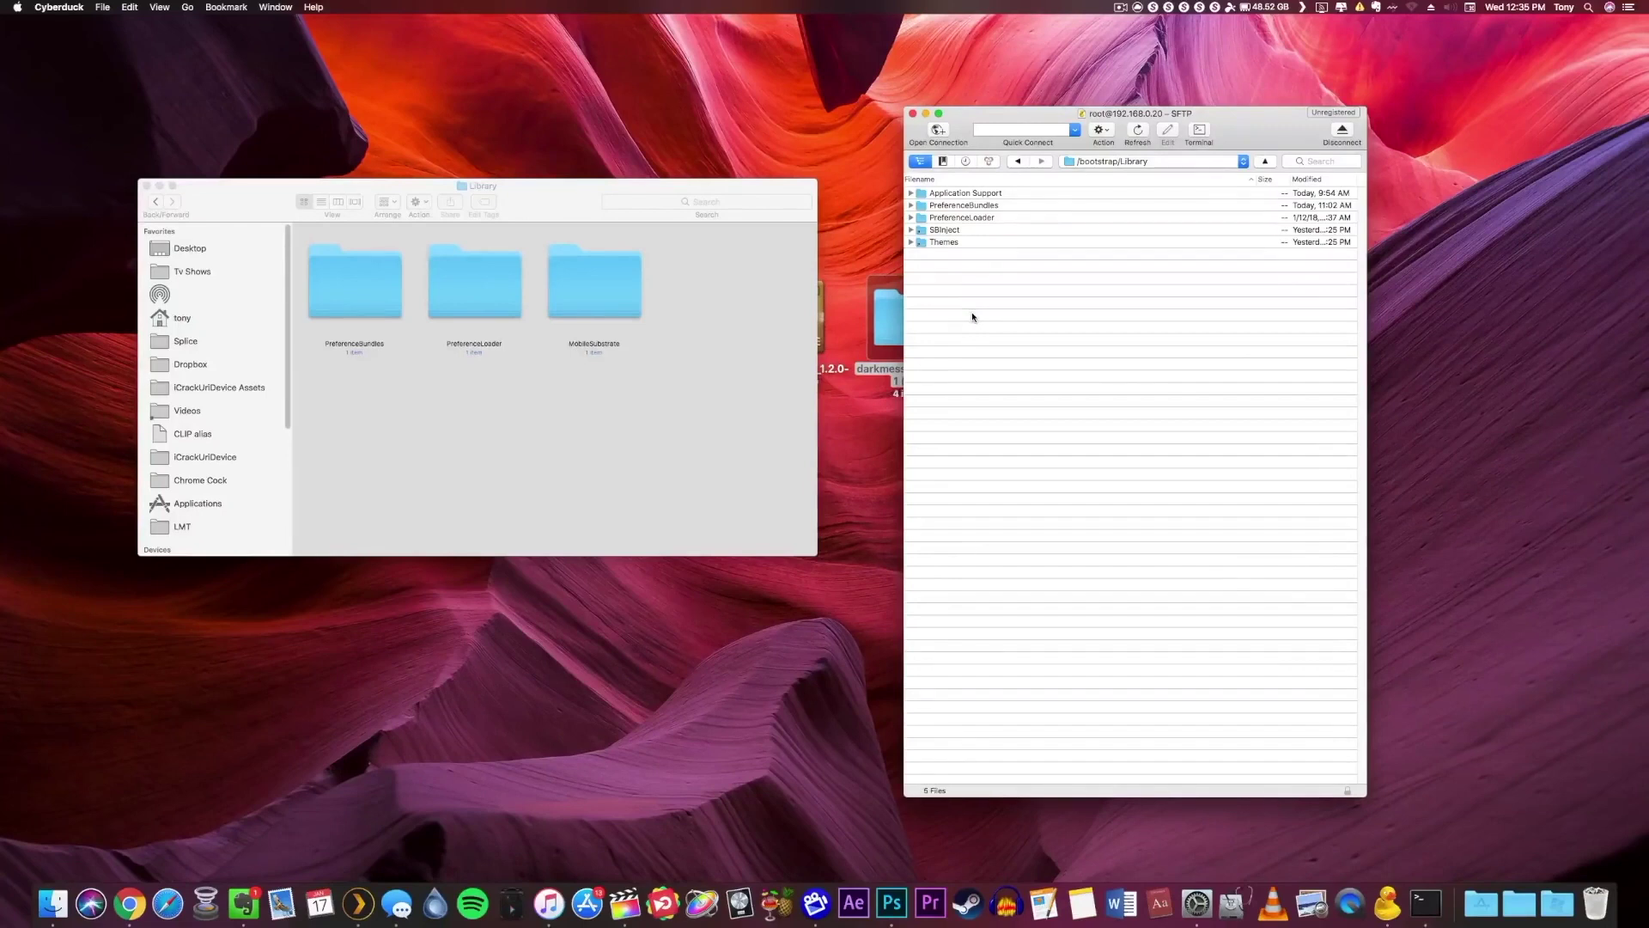
click(652, 404)
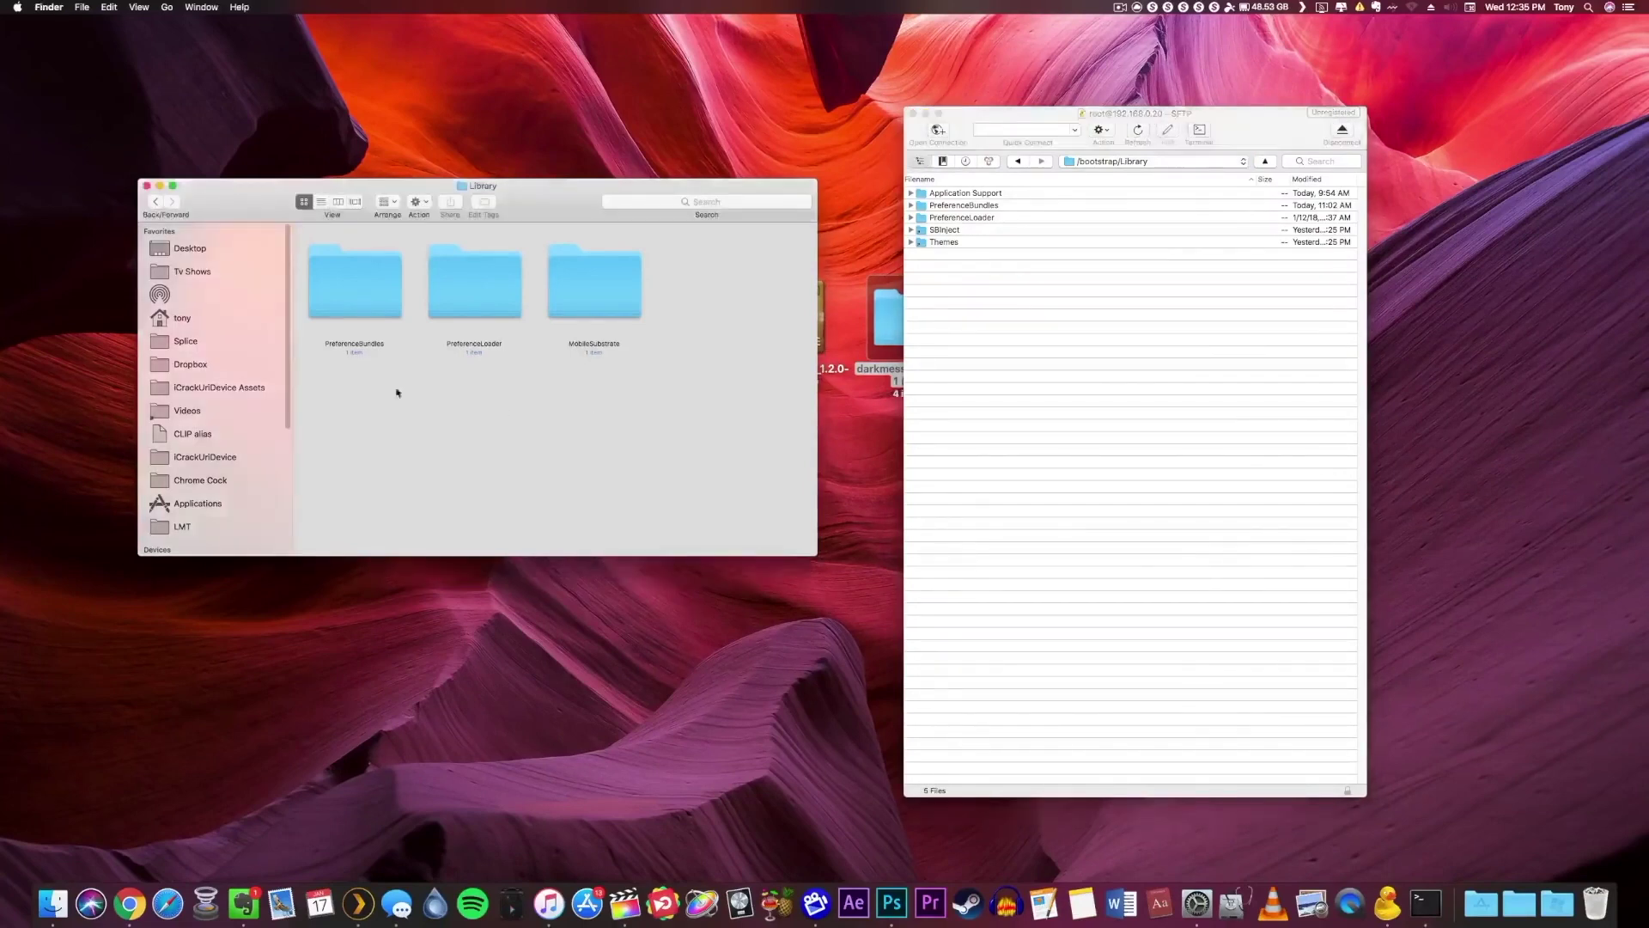
Upload DarkMessages.bundle into the iPhone's PreferenceBundles folder.
click(359, 292)
double_click(356, 295)
click(354, 284)
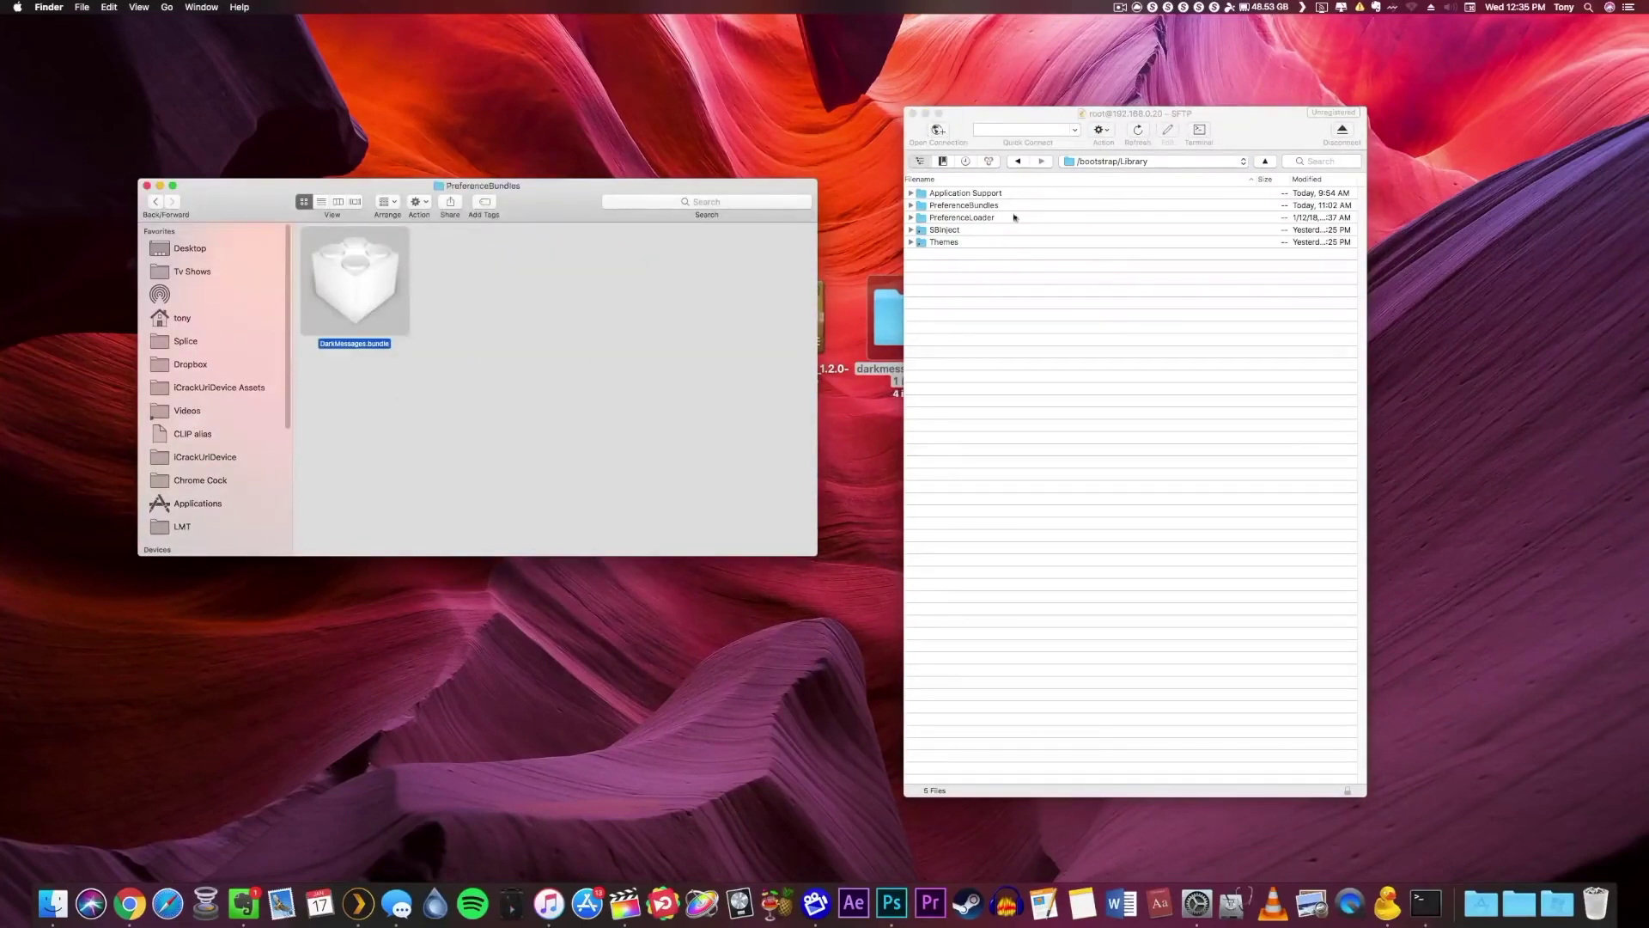
click(986, 250)
drag(355, 284, 964, 212)
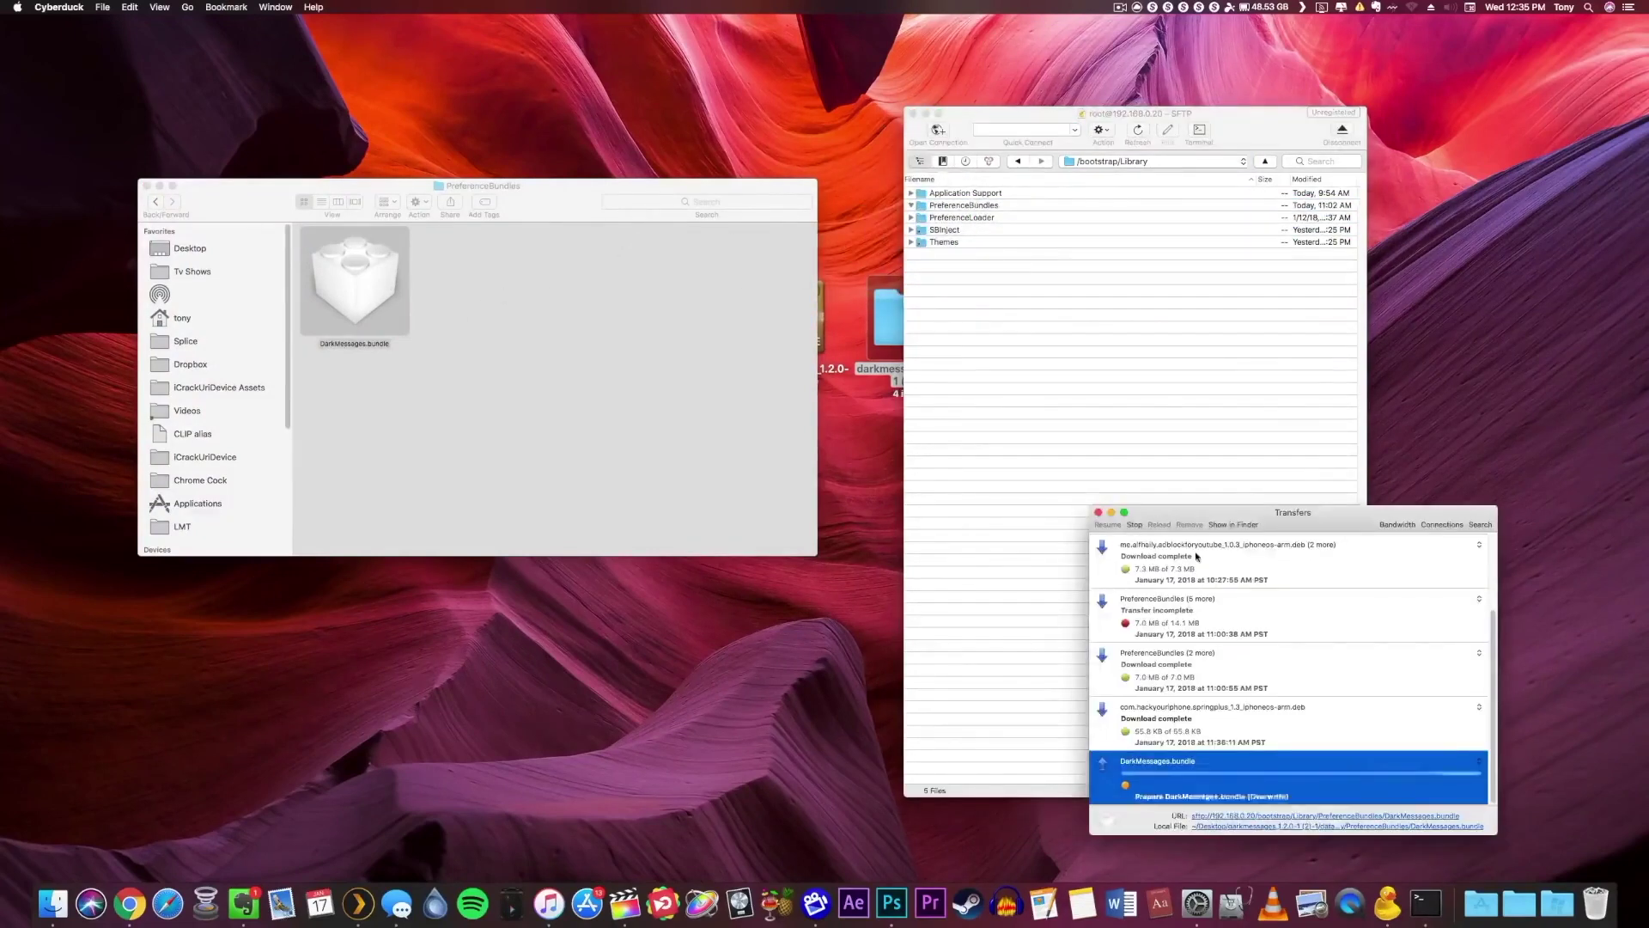
drag(1282, 513, 1402, 428)
Upload DarkMessagesSettings.plist into the iPhone's PreferenceLoader > Preferences folder.
click(499, 427)
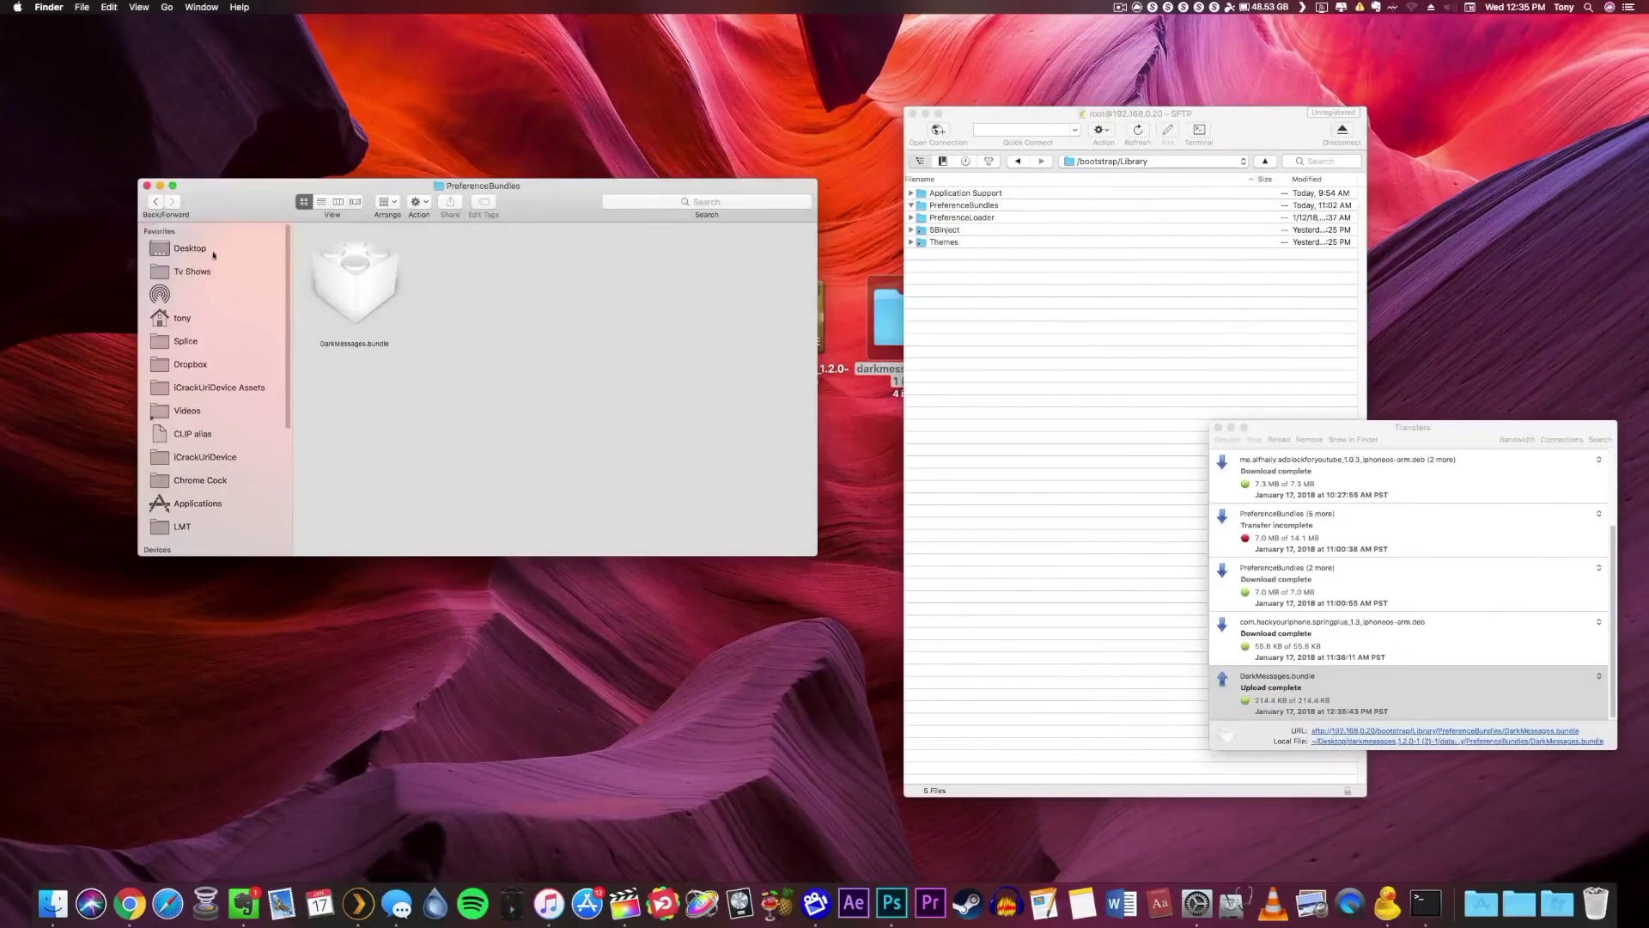
click(158, 206)
click(502, 284)
double_click(502, 283)
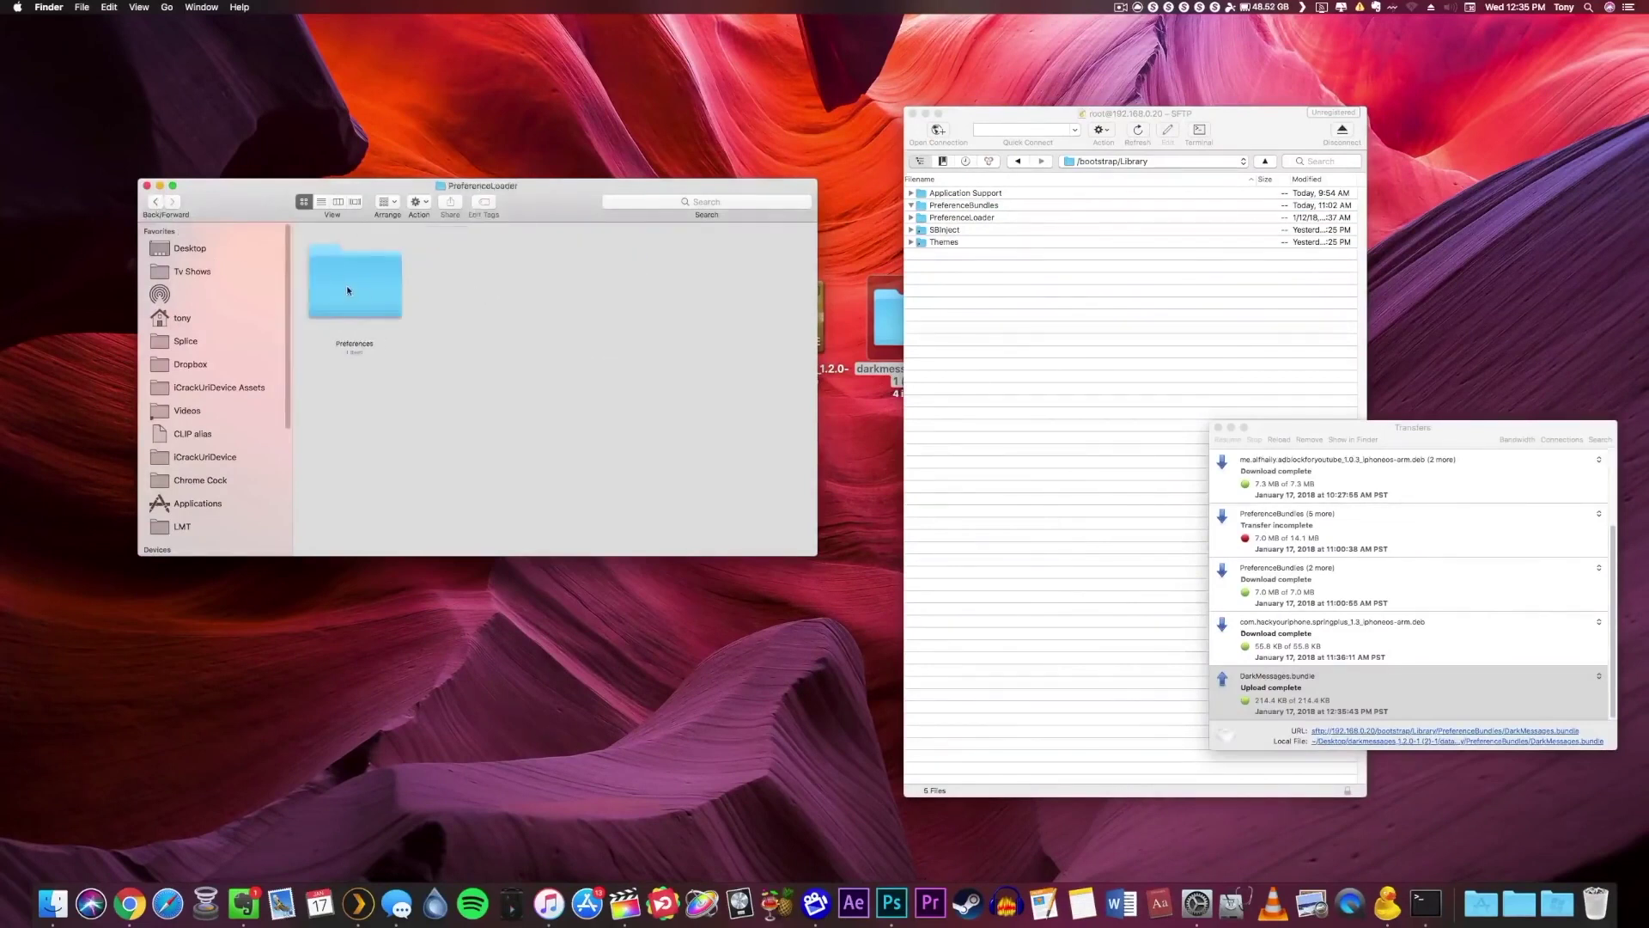
click(347, 289)
double_click(366, 299)
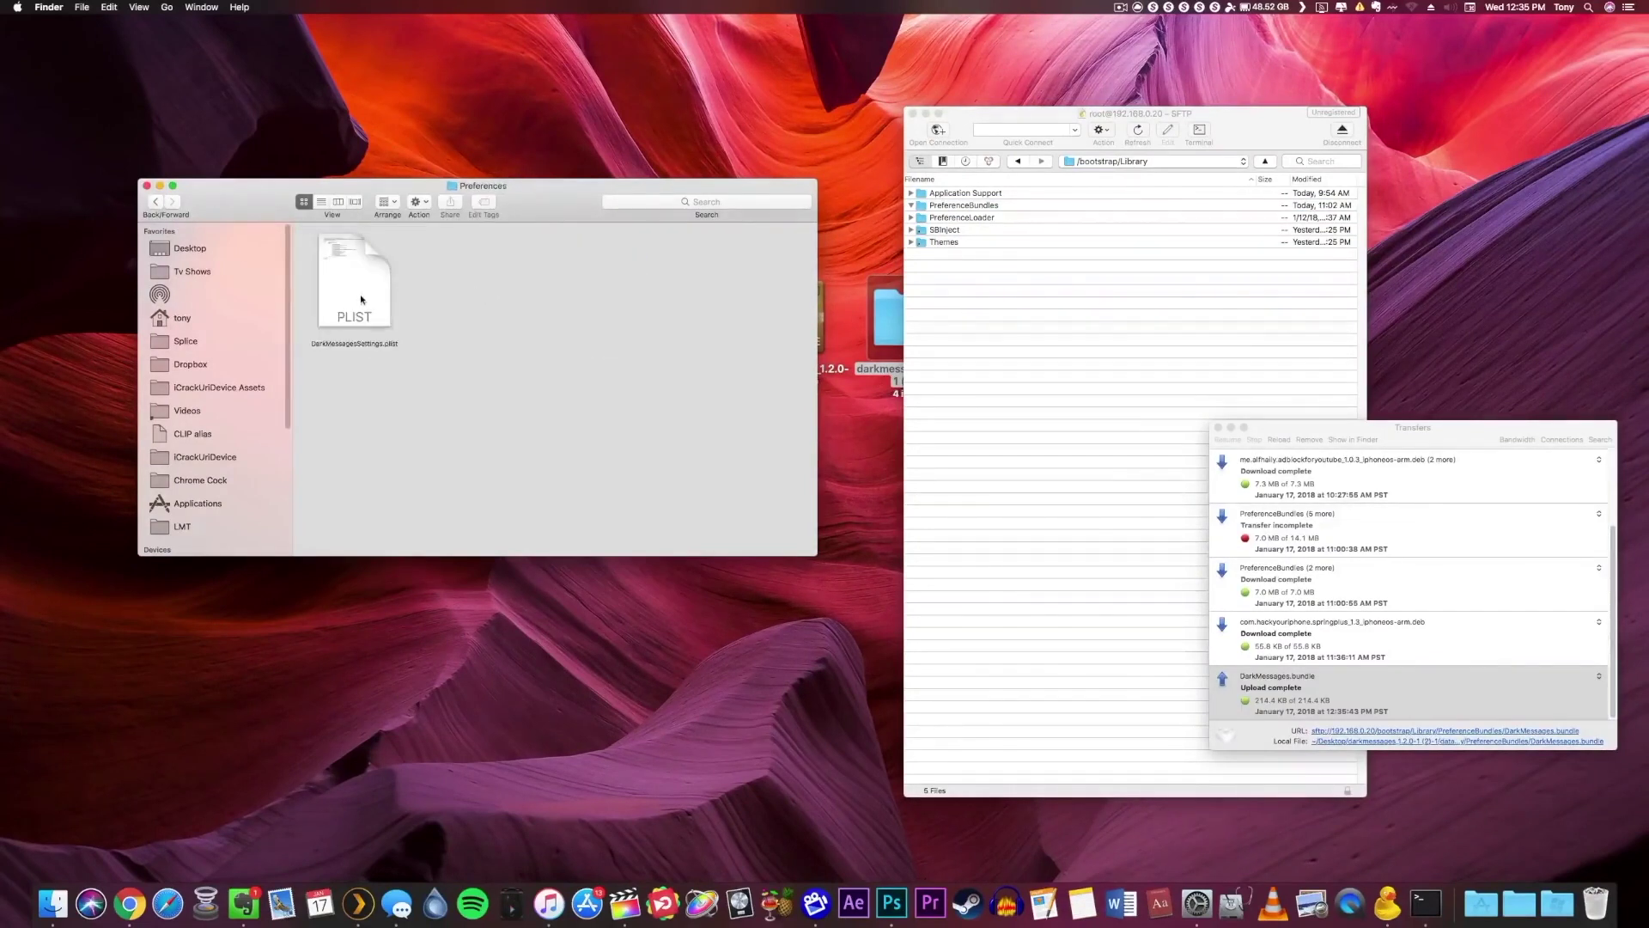
click(1001, 264)
click(912, 218)
click(957, 230)
drag(350, 291, 989, 232)
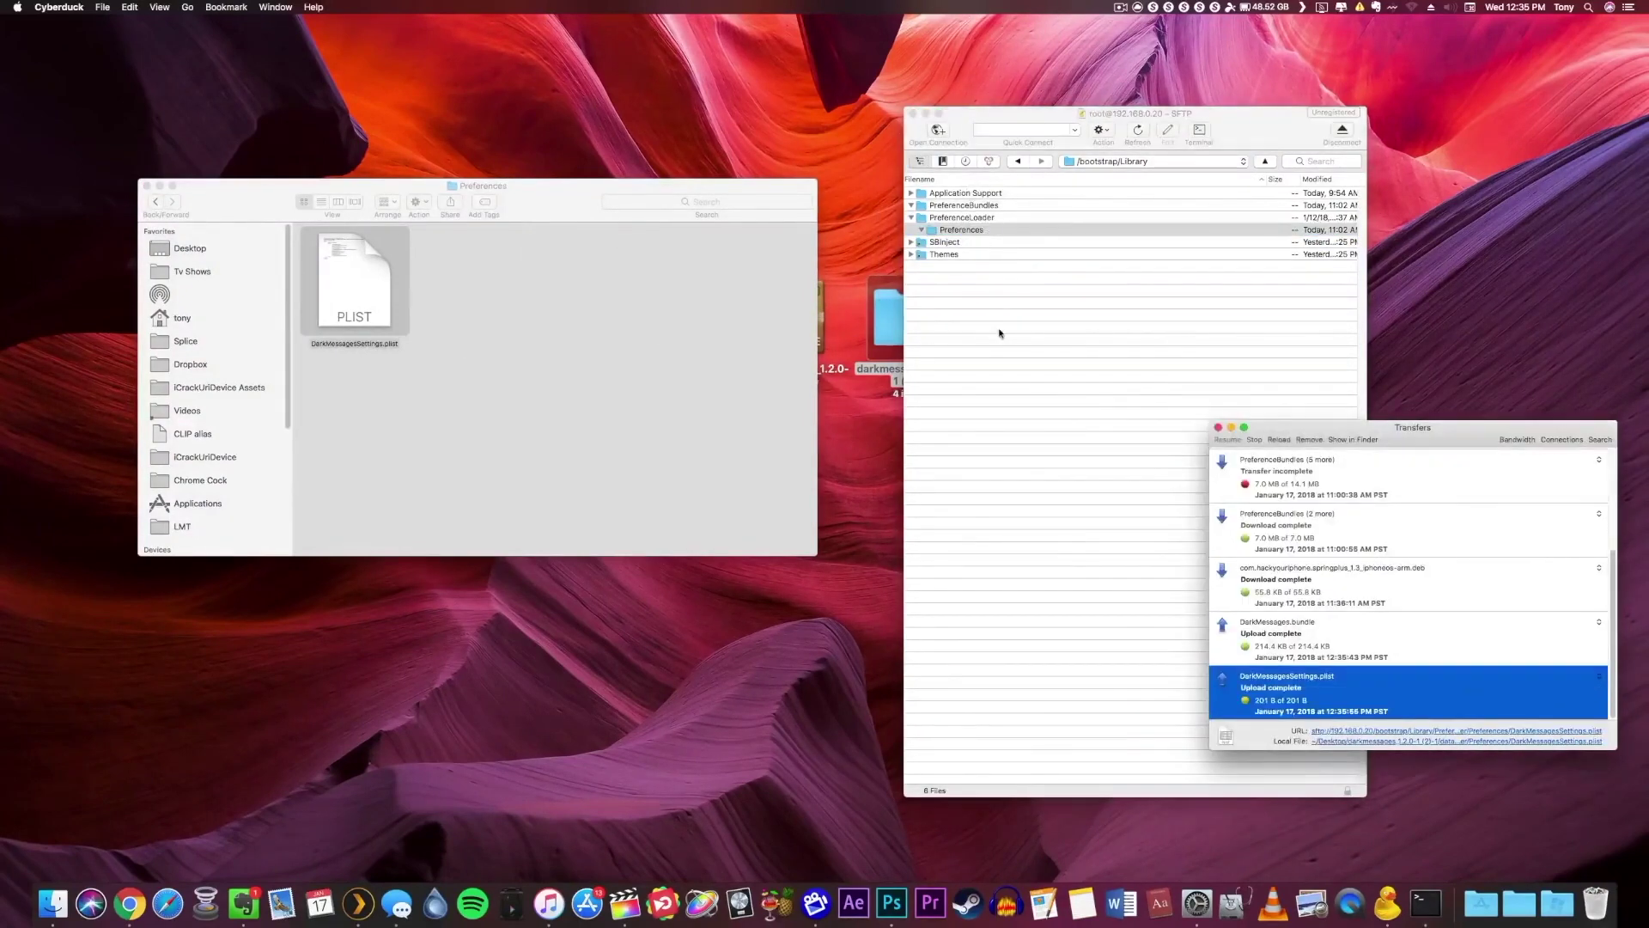
Open MobileSubstrate > DynamicLibraries in the local Finder Library folder.
click(777, 347)
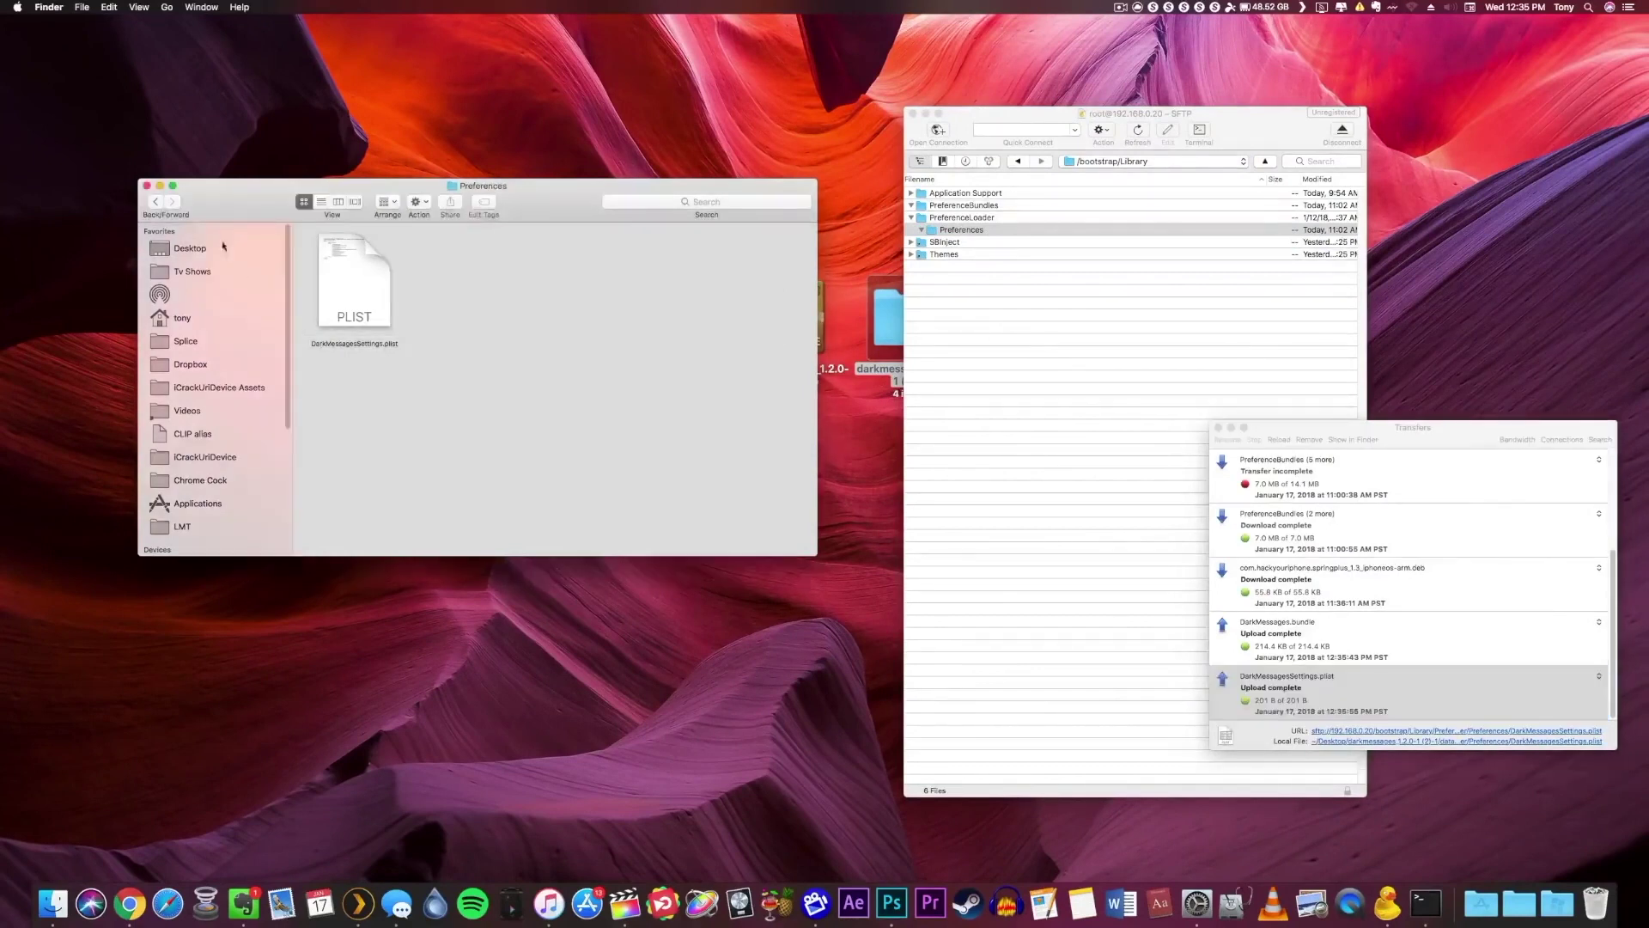
click(157, 204)
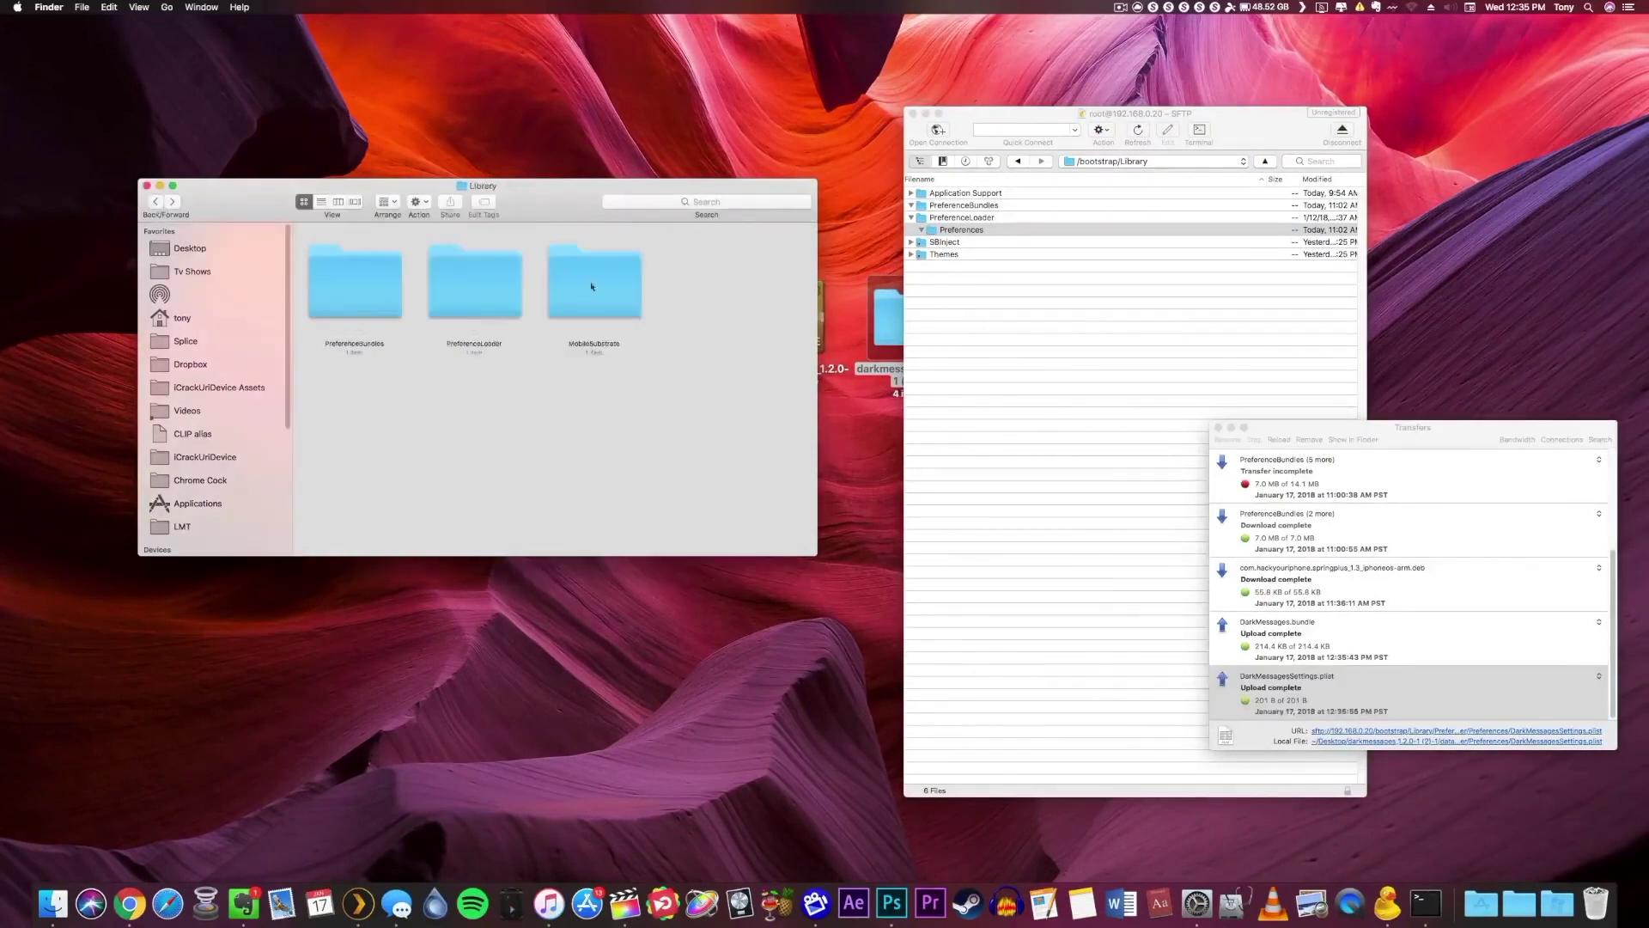
double_click(635, 302)
double_click(370, 296)
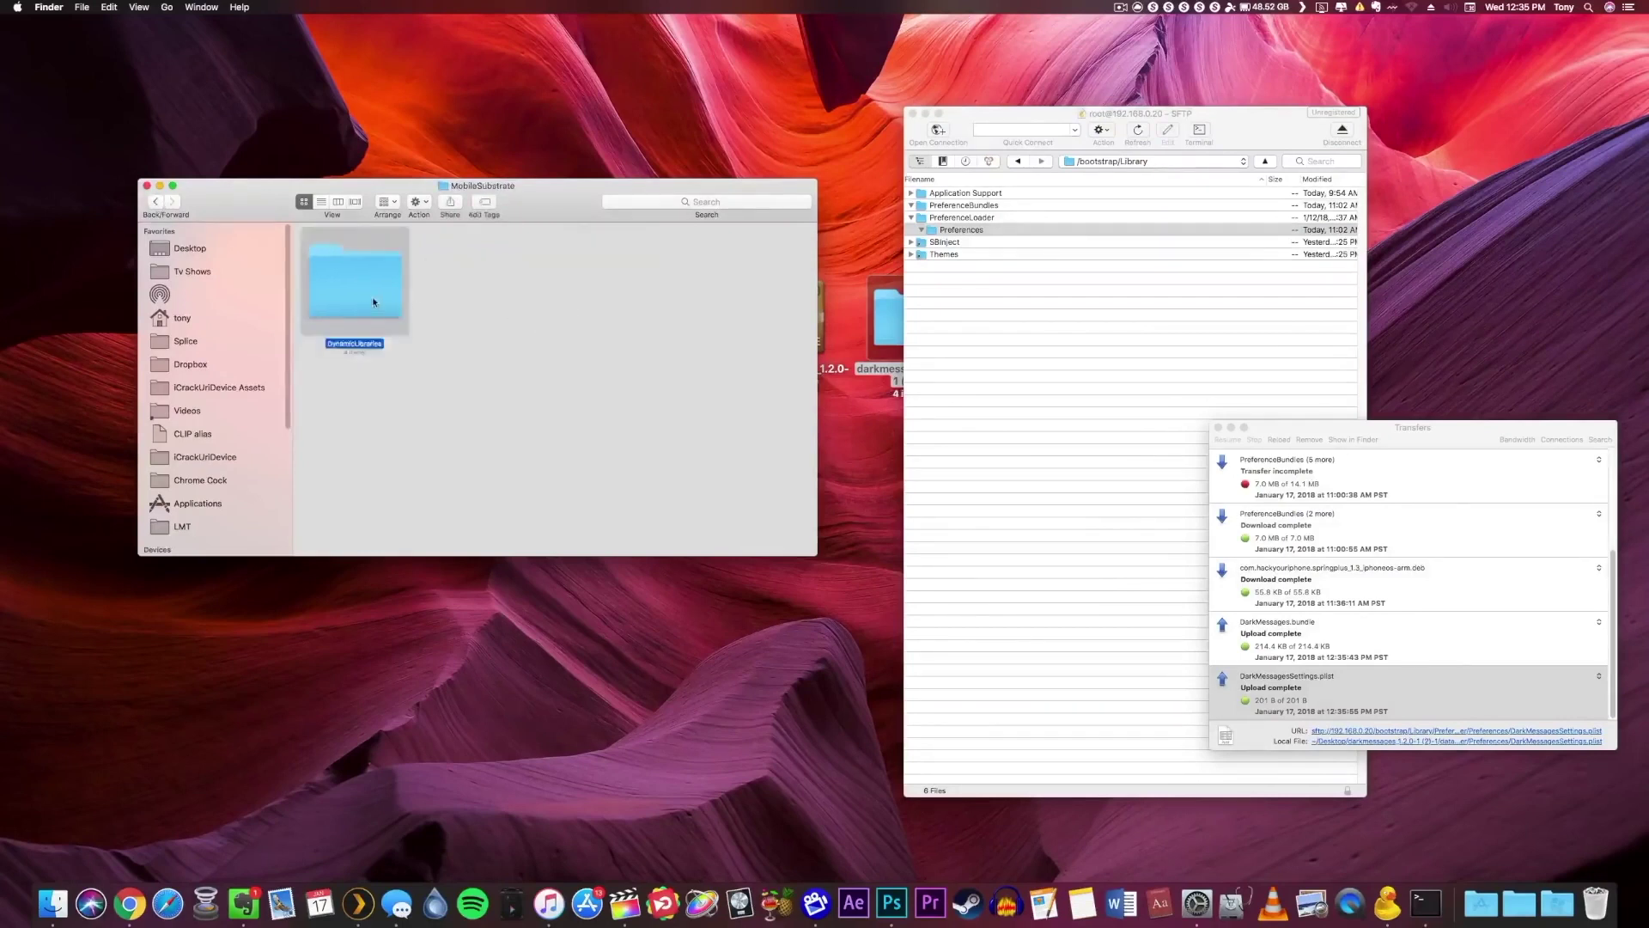
click(1002, 276)
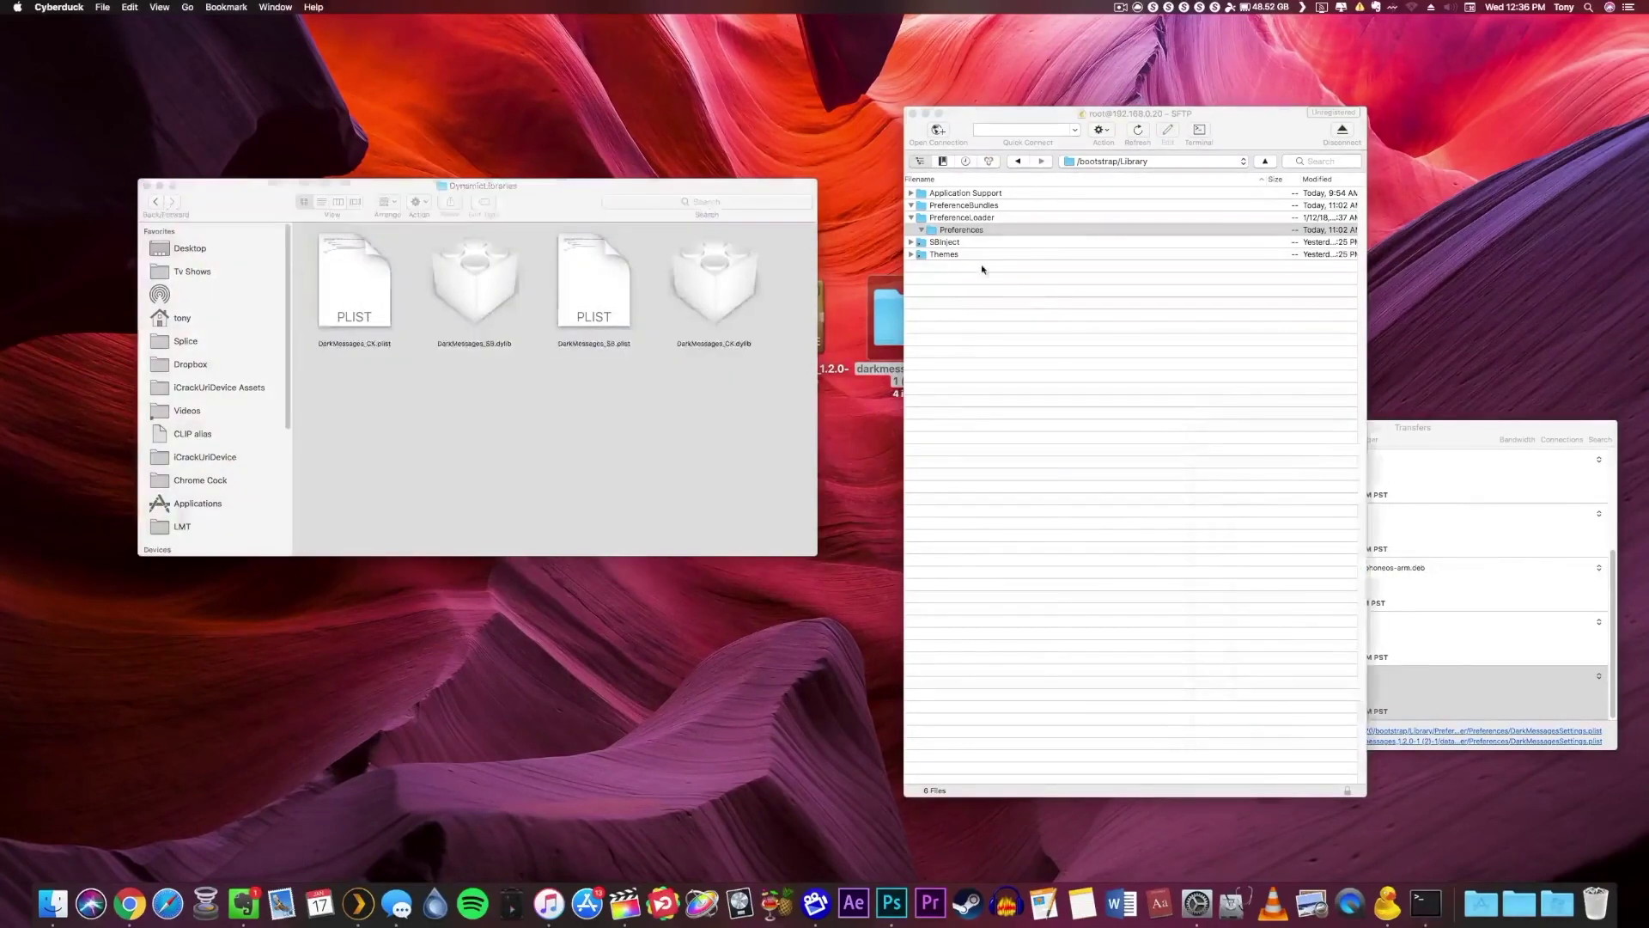
Upload the four DarkMessages dylib and plist files into the remote SBInject folder.
click(957, 243)
drag(755, 361, 310, 236)
drag(369, 301, 951, 245)
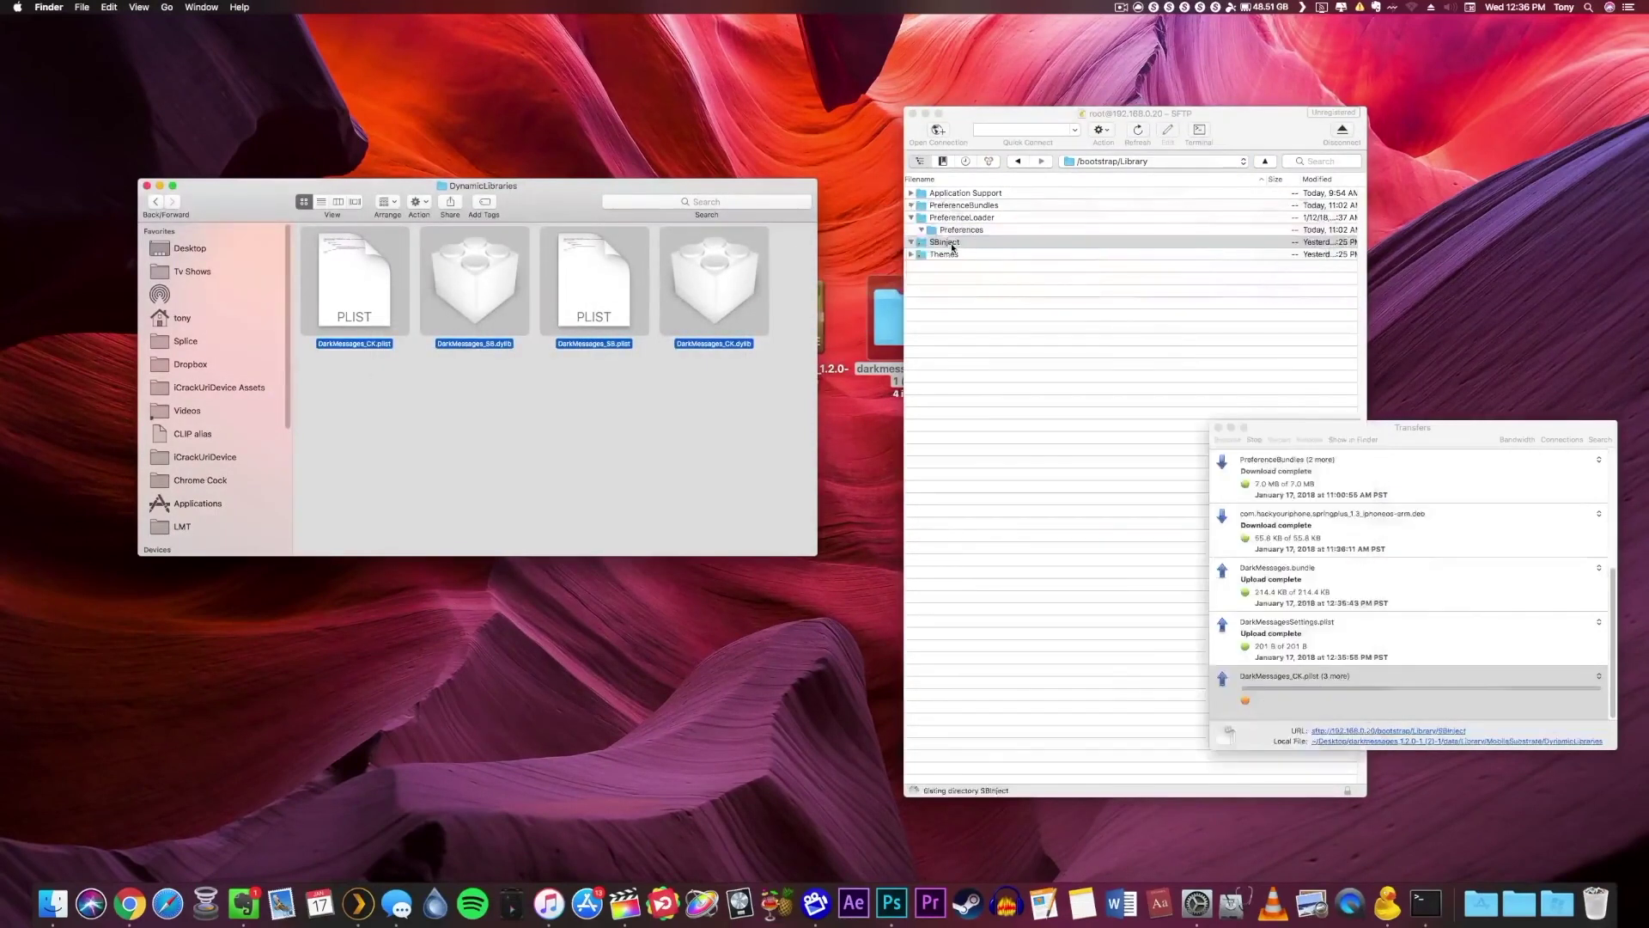
Refresh the remote listing to confirm the uploaded DarkMessages files.
click(1051, 604)
click(1139, 129)
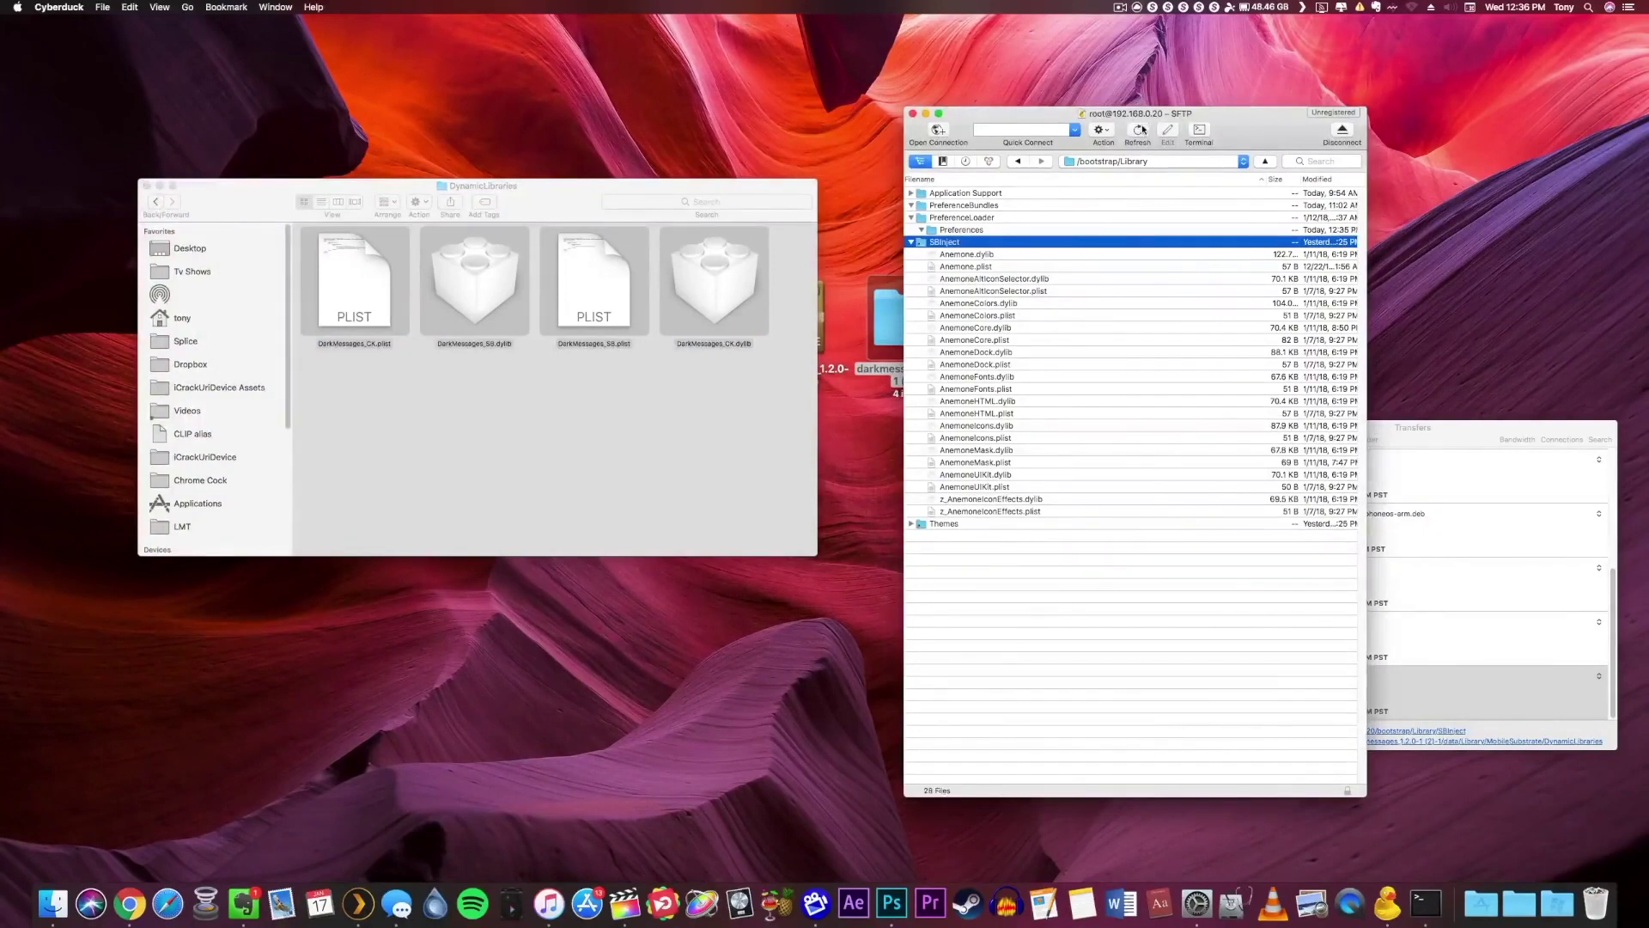
click(1078, 677)
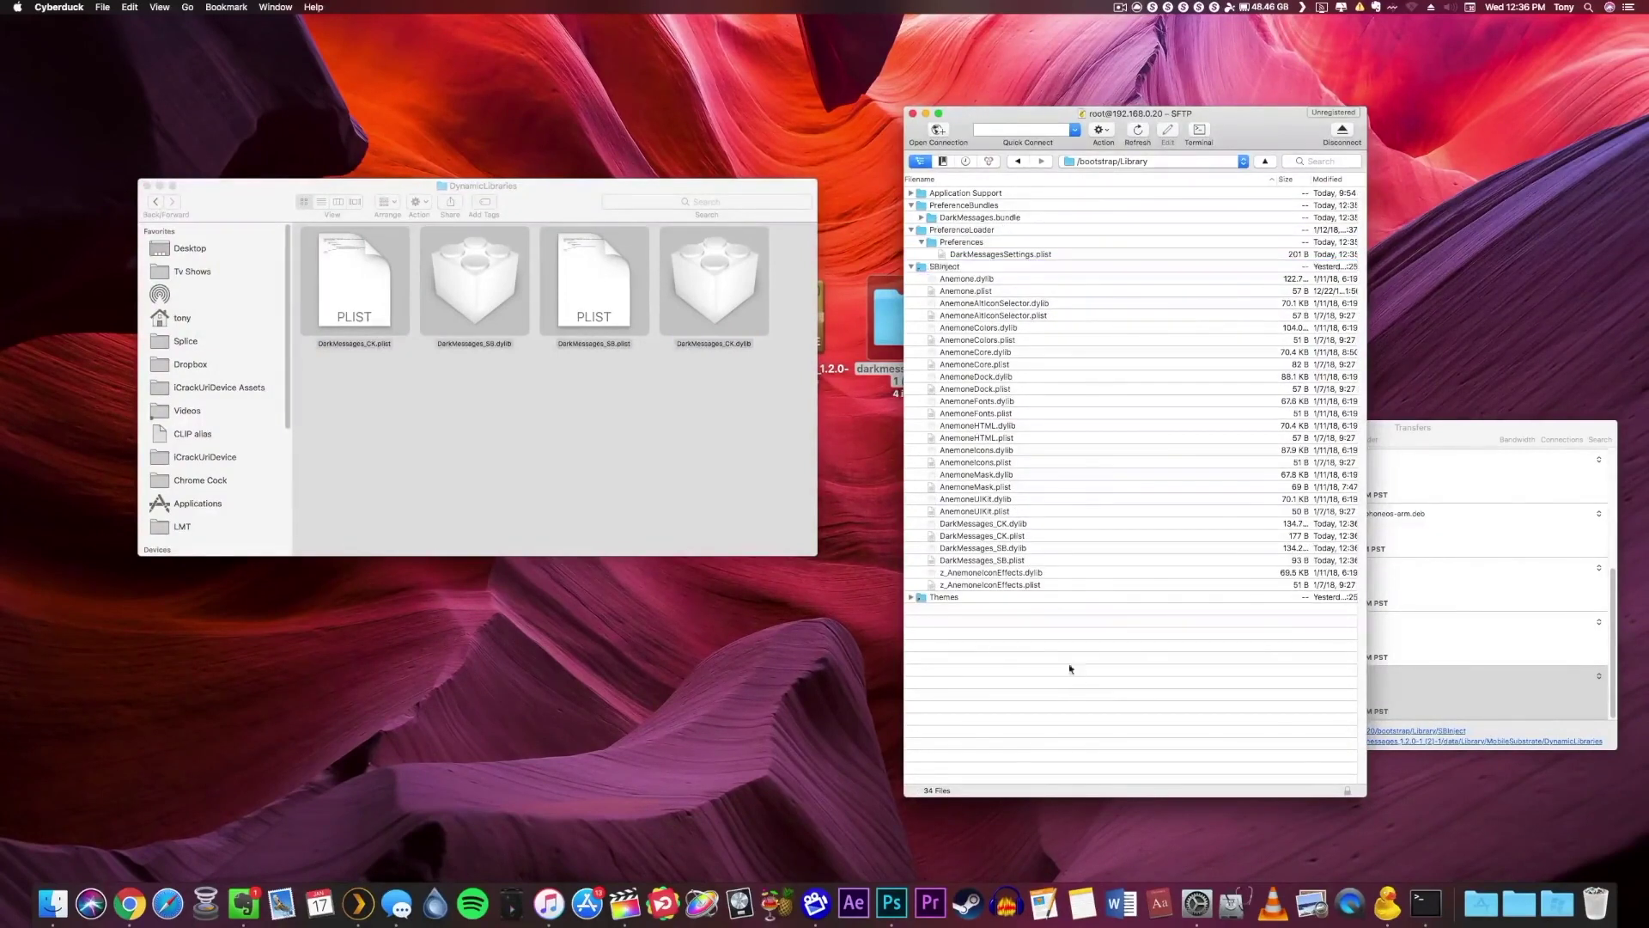
click(1160, 218)
click(1199, 132)
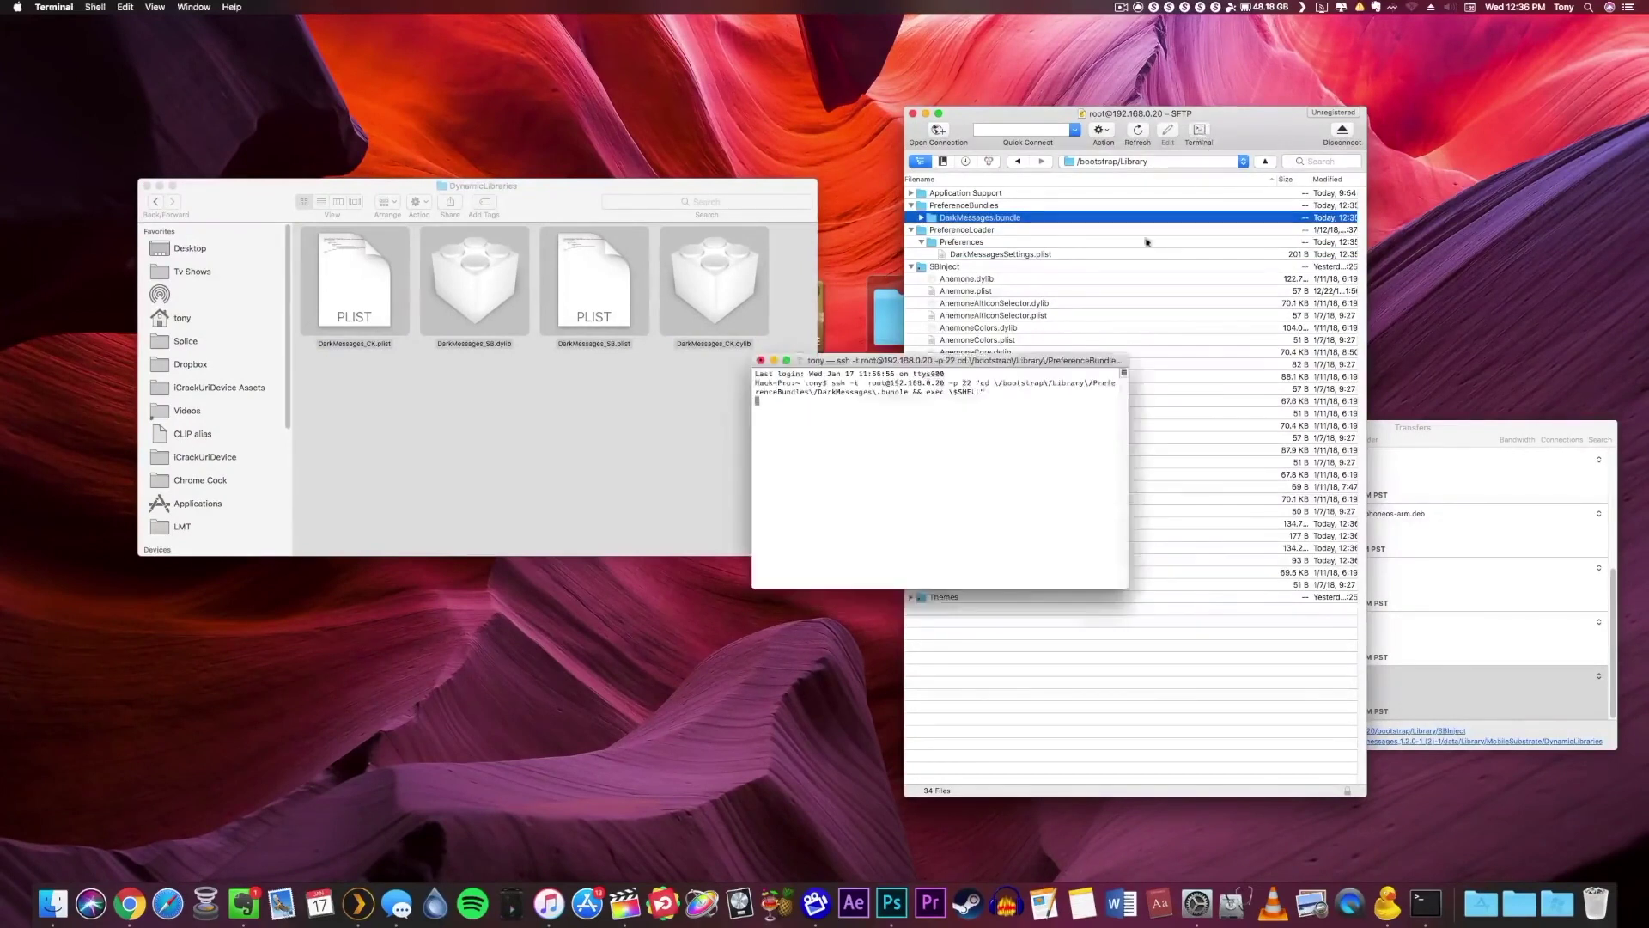
Log in as root, run killall -9 SpringBoard to respring, and close Terminal.
drag(1012, 363, 698, 578)
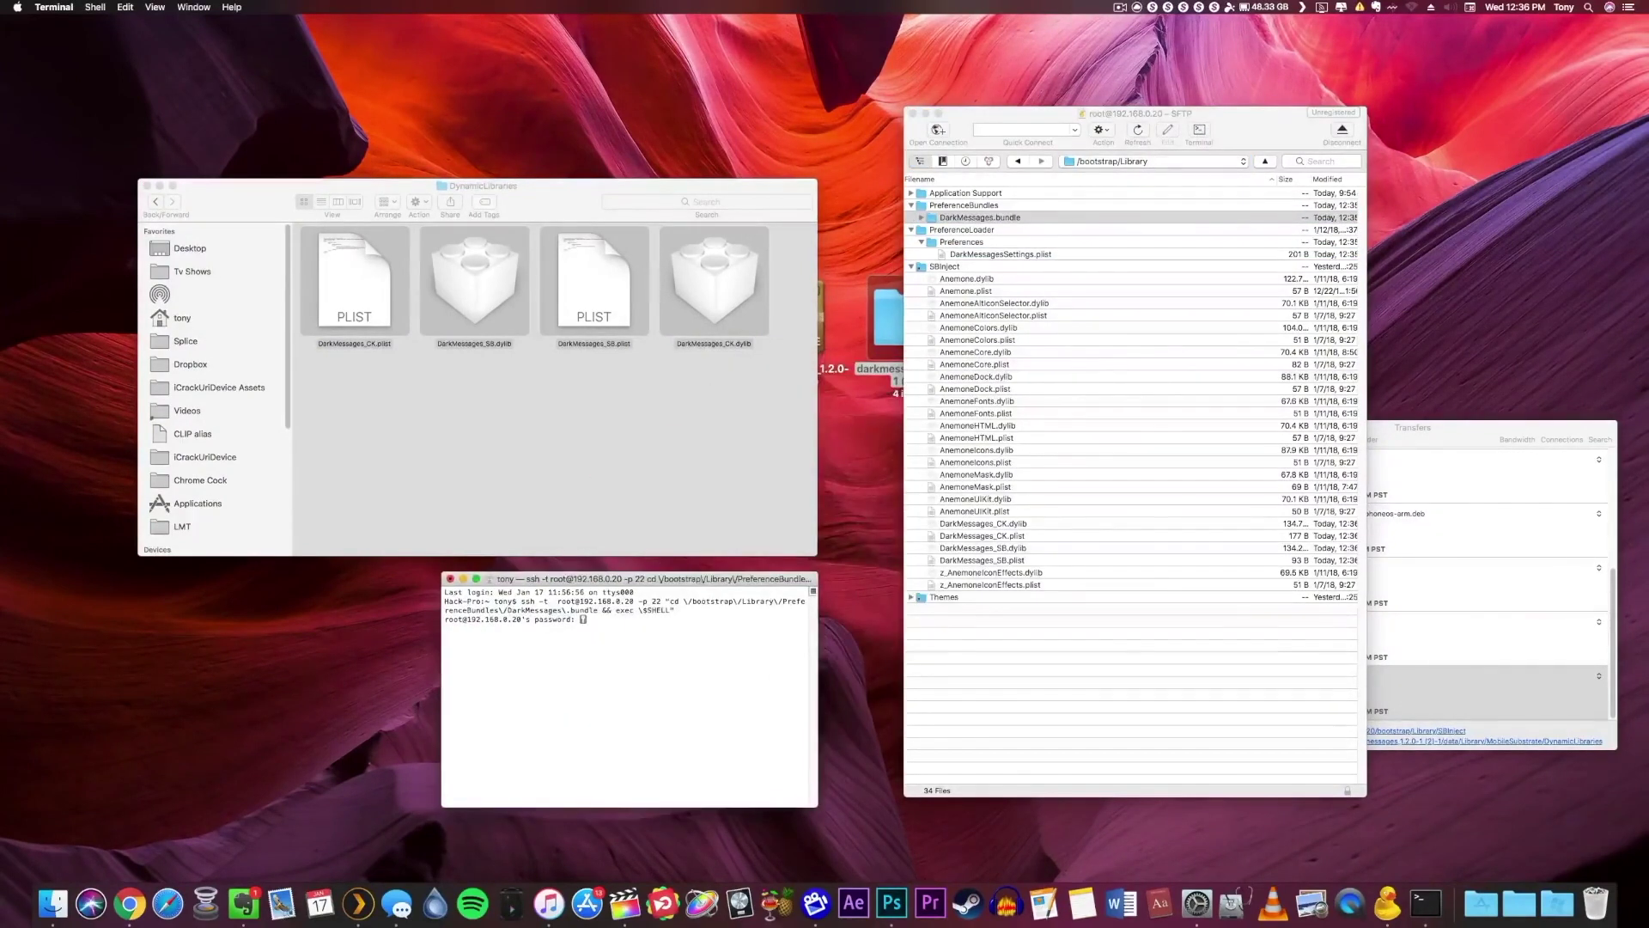
key(Return)
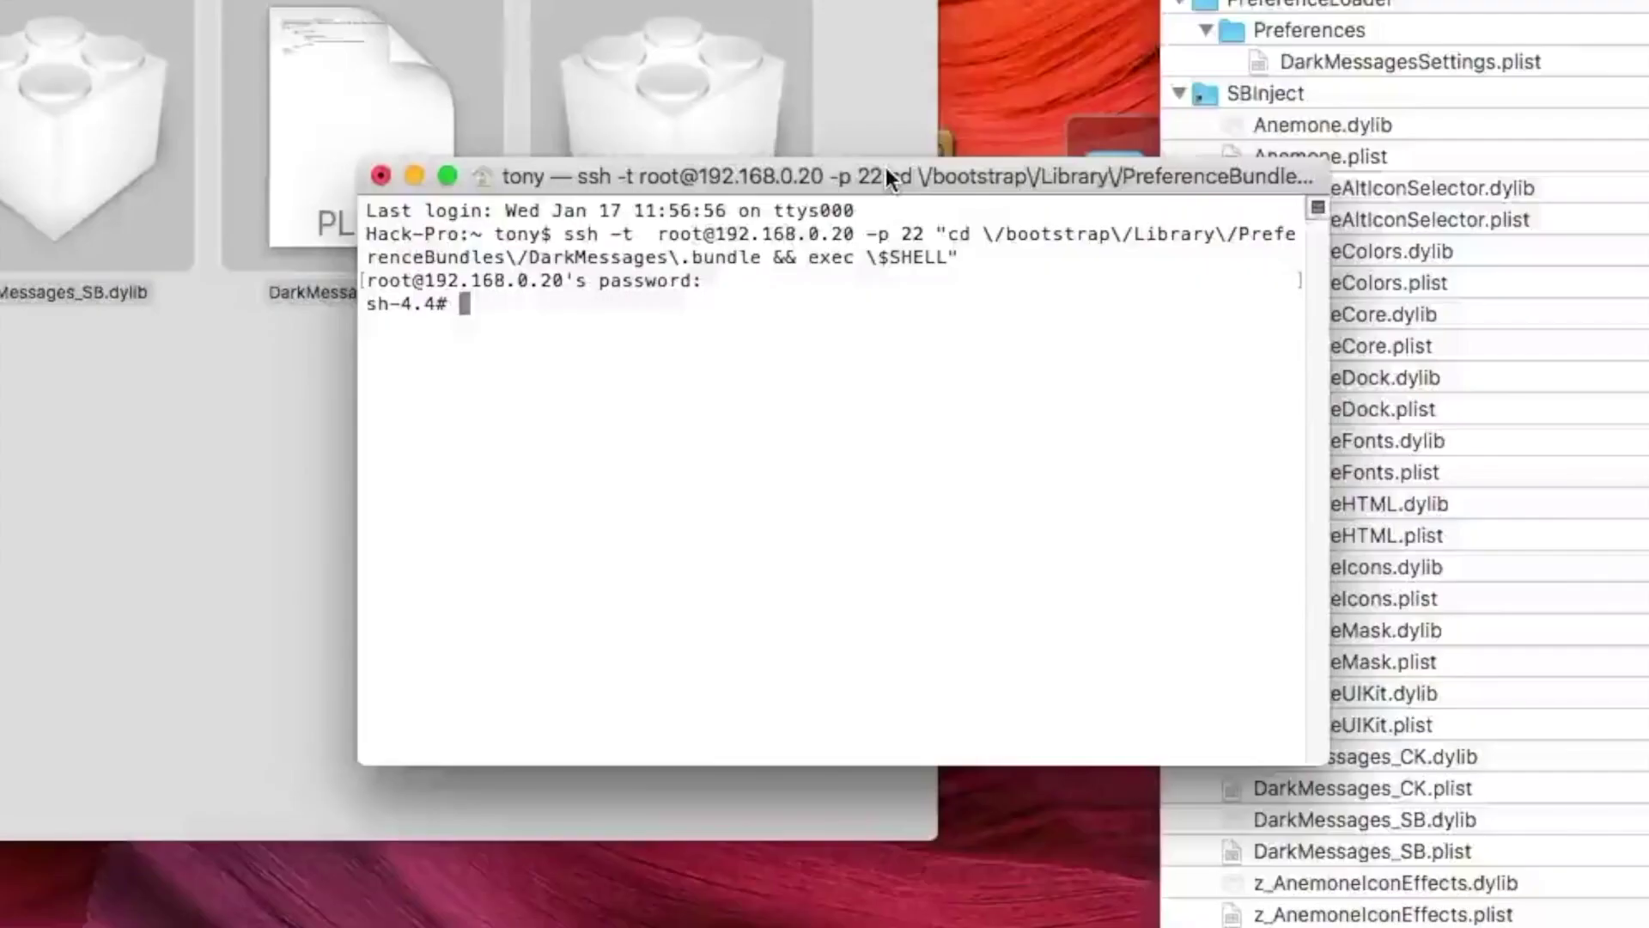
text(kil)
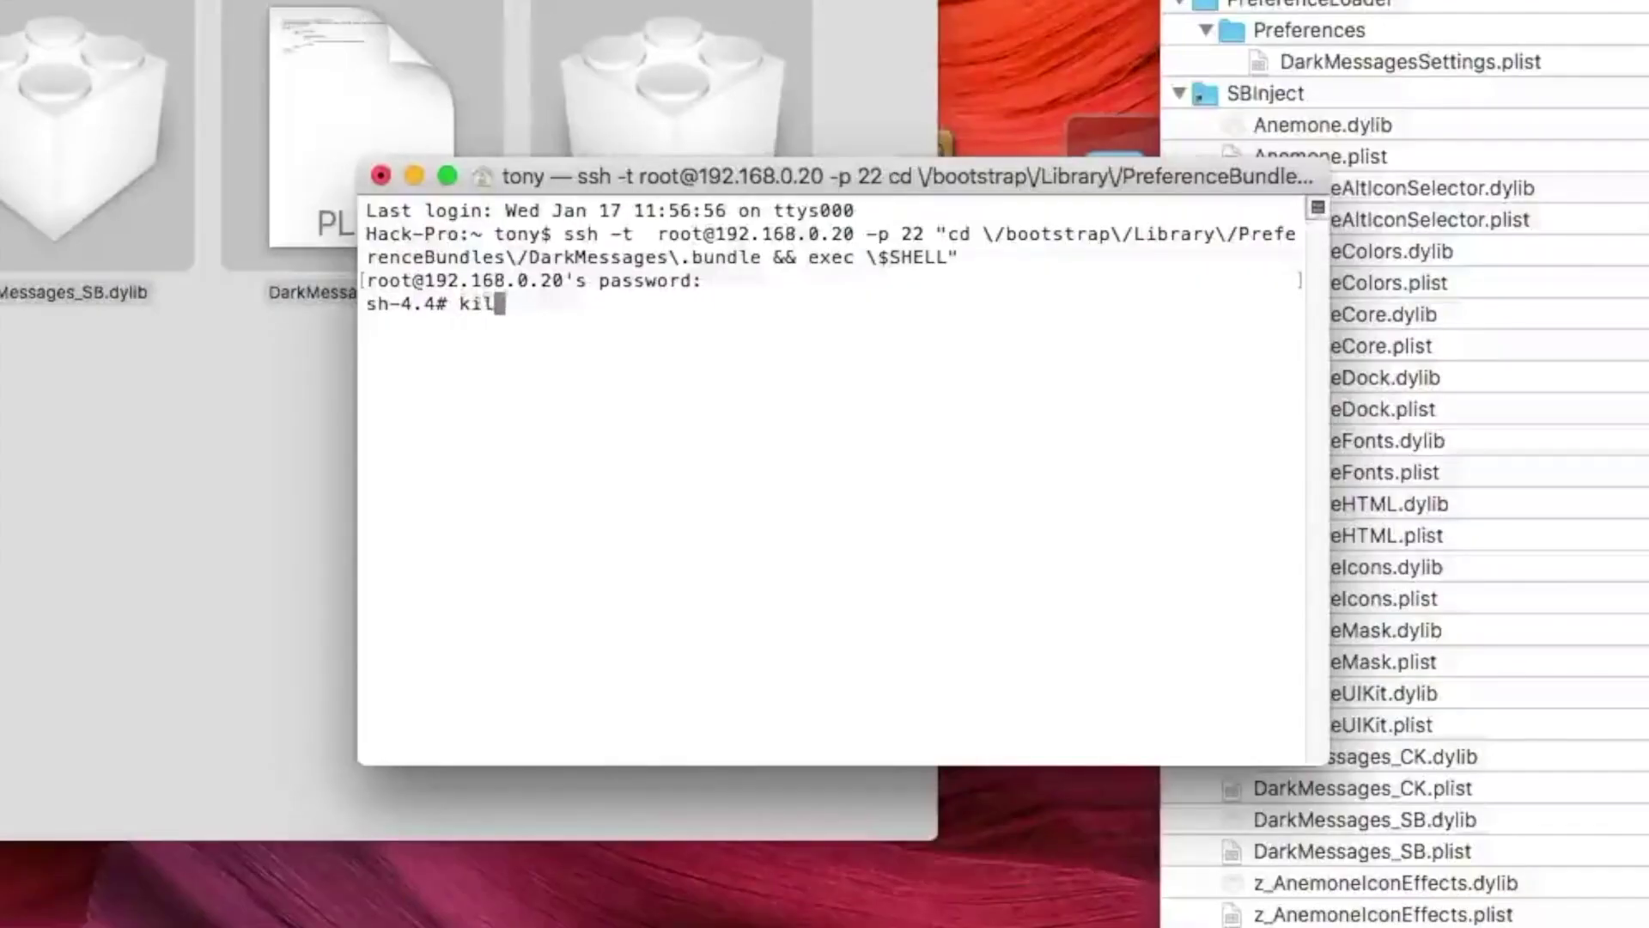
text(lall -9 )
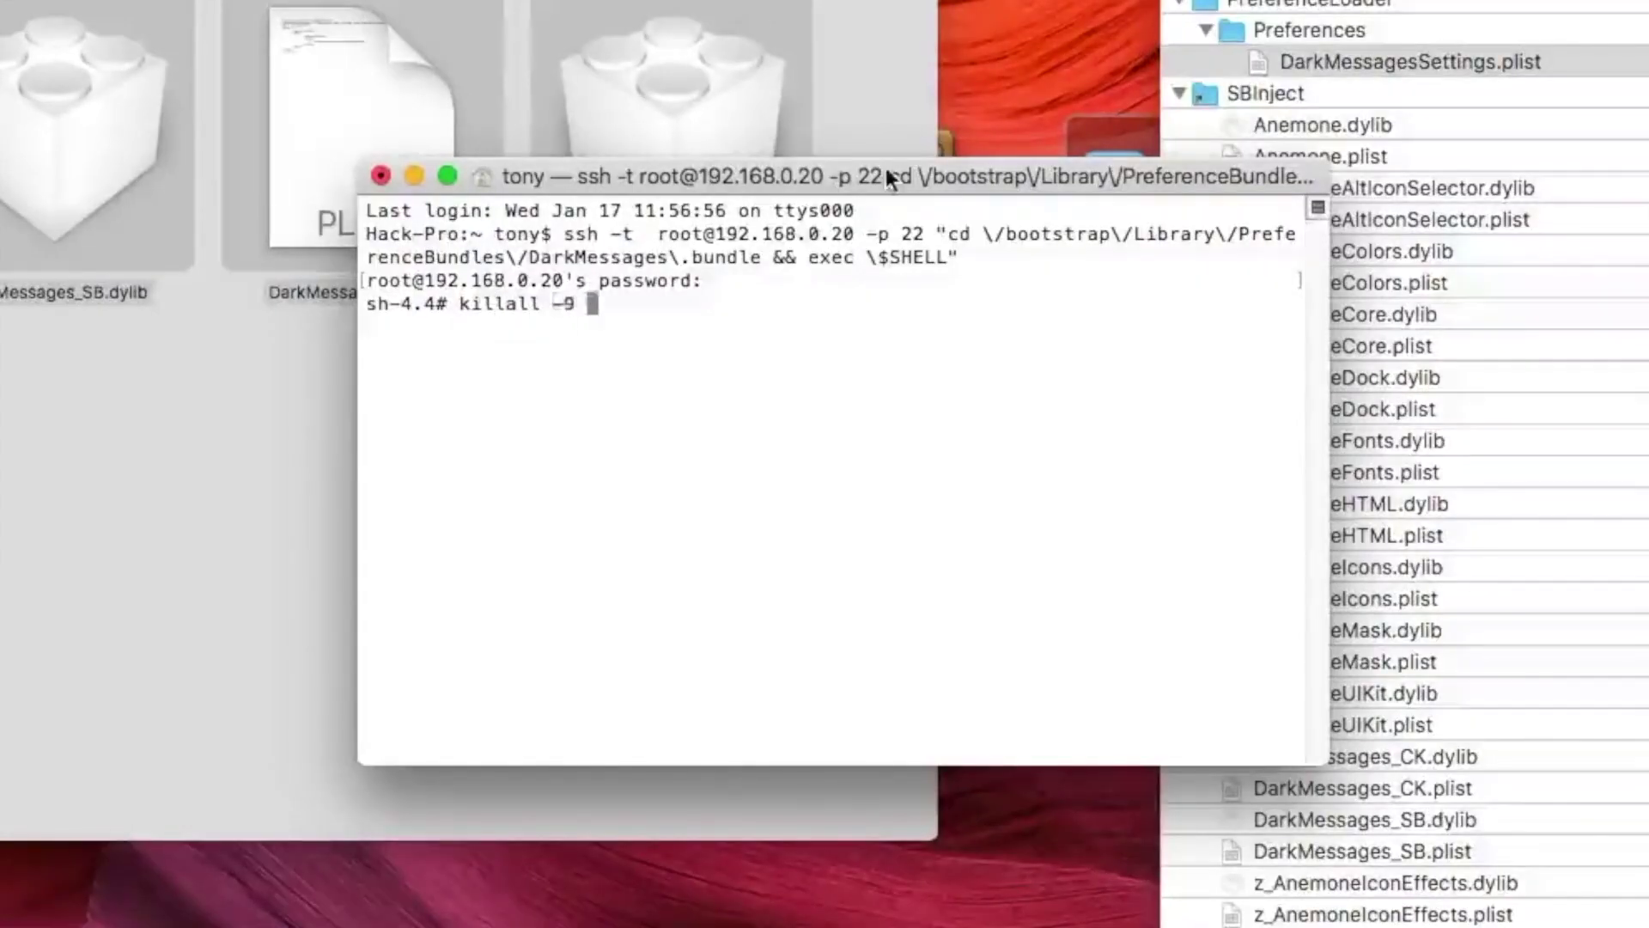
text(SpringBoard)
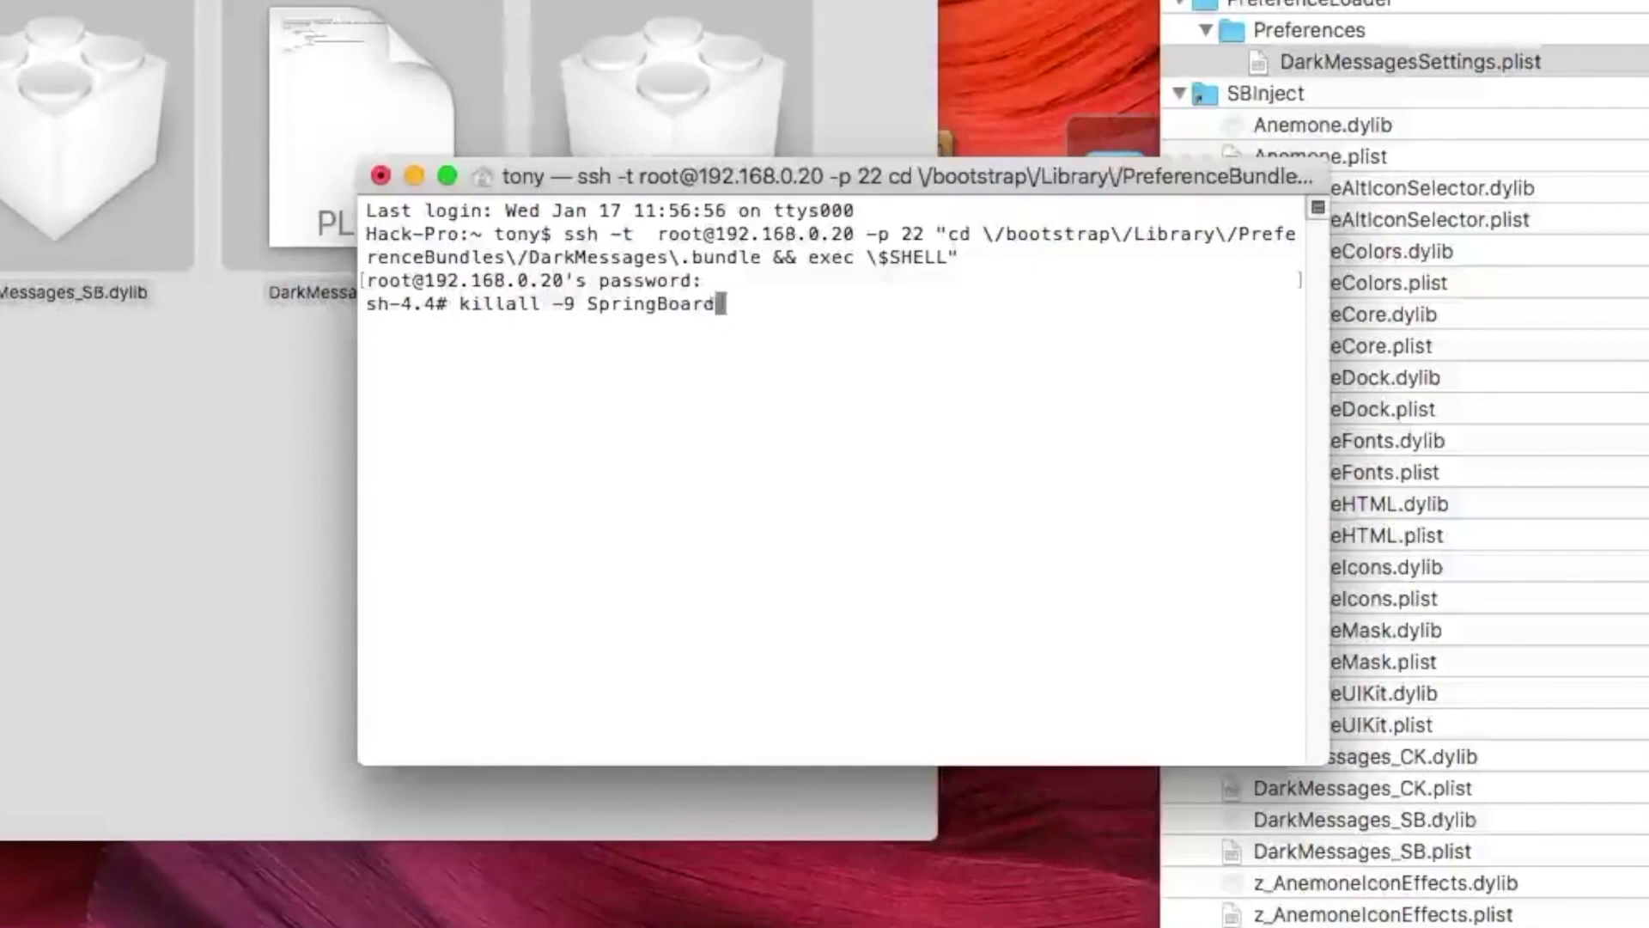
key(Return)
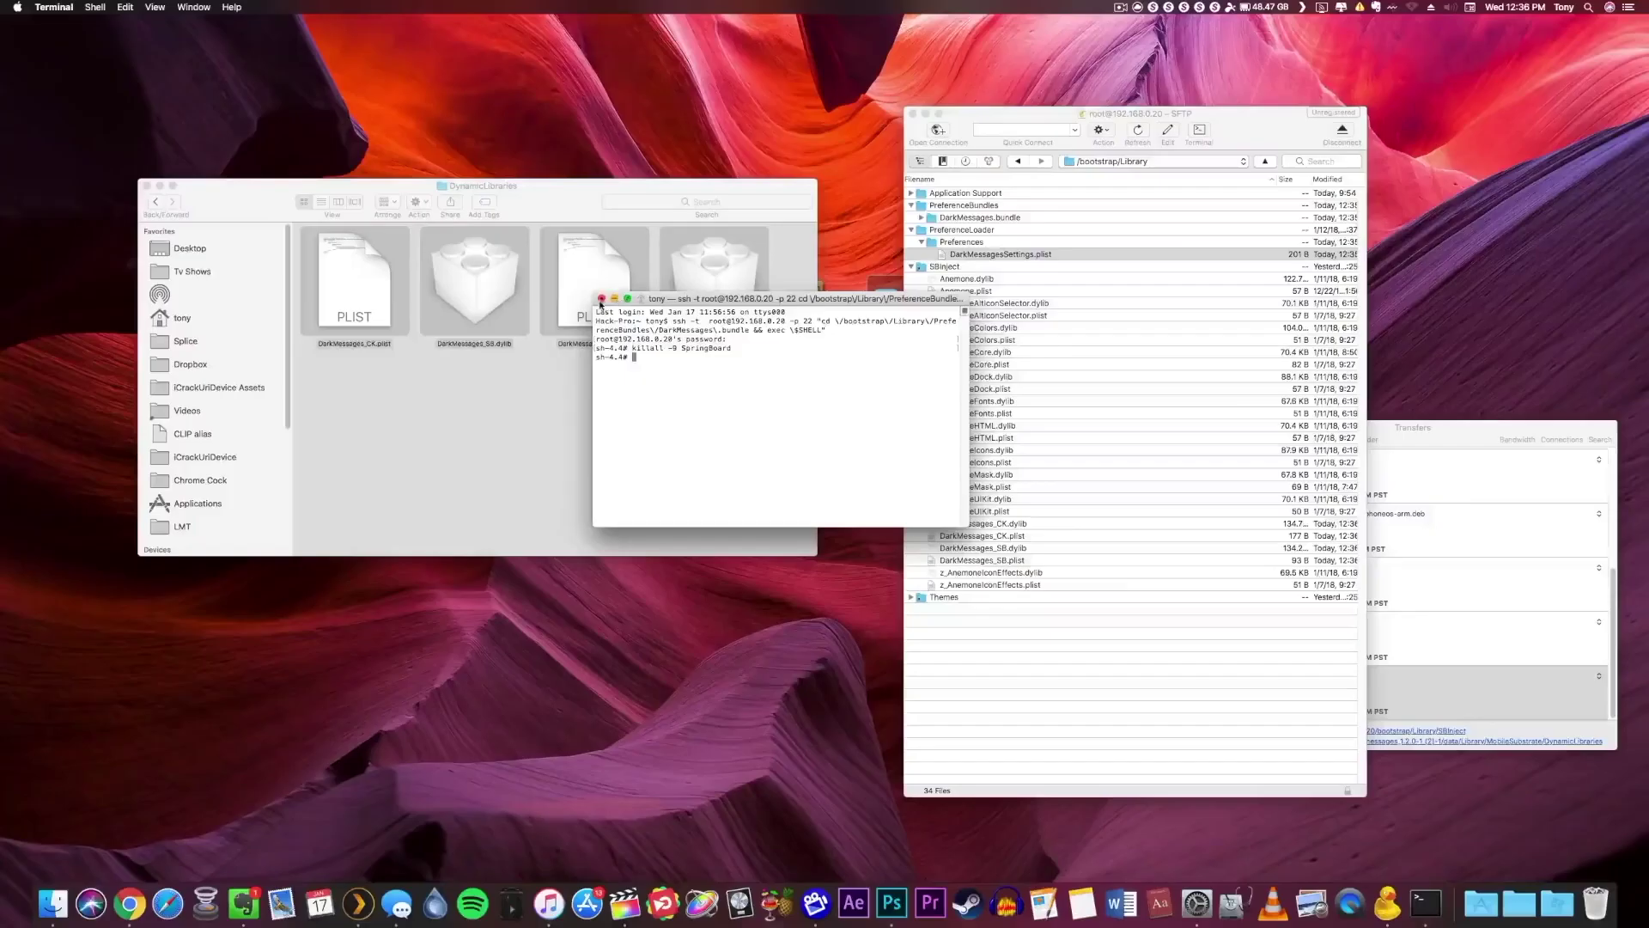
click(380, 175)
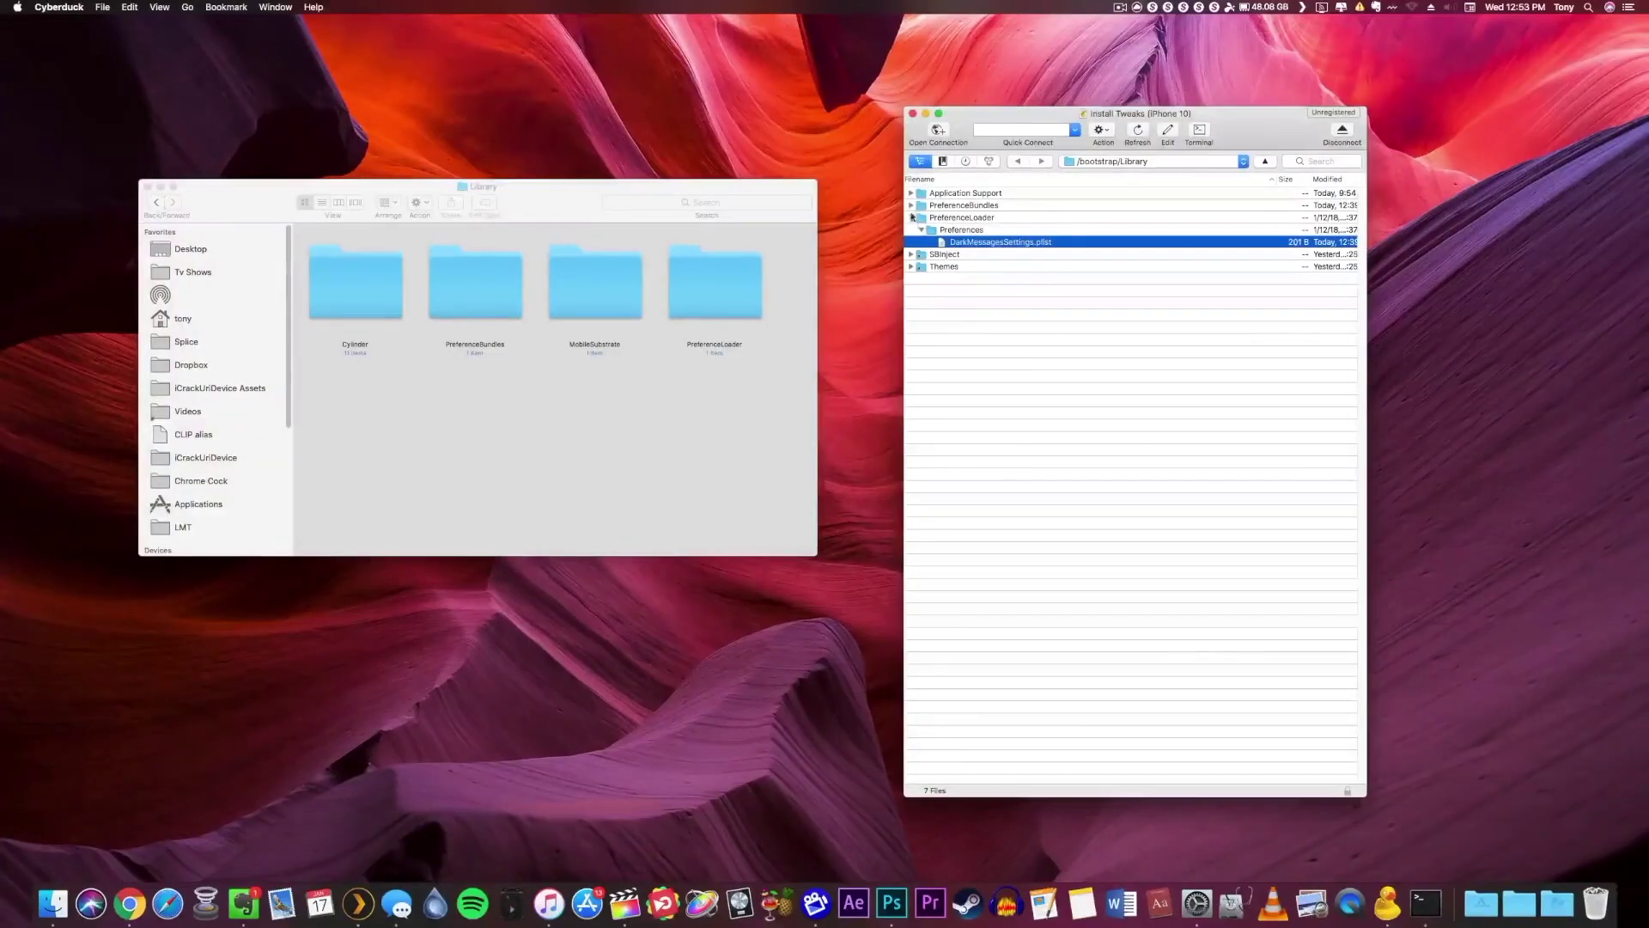
Collapse the remote PreferenceLoader folder and inspect folders in the Finder Library window.
click(912, 217)
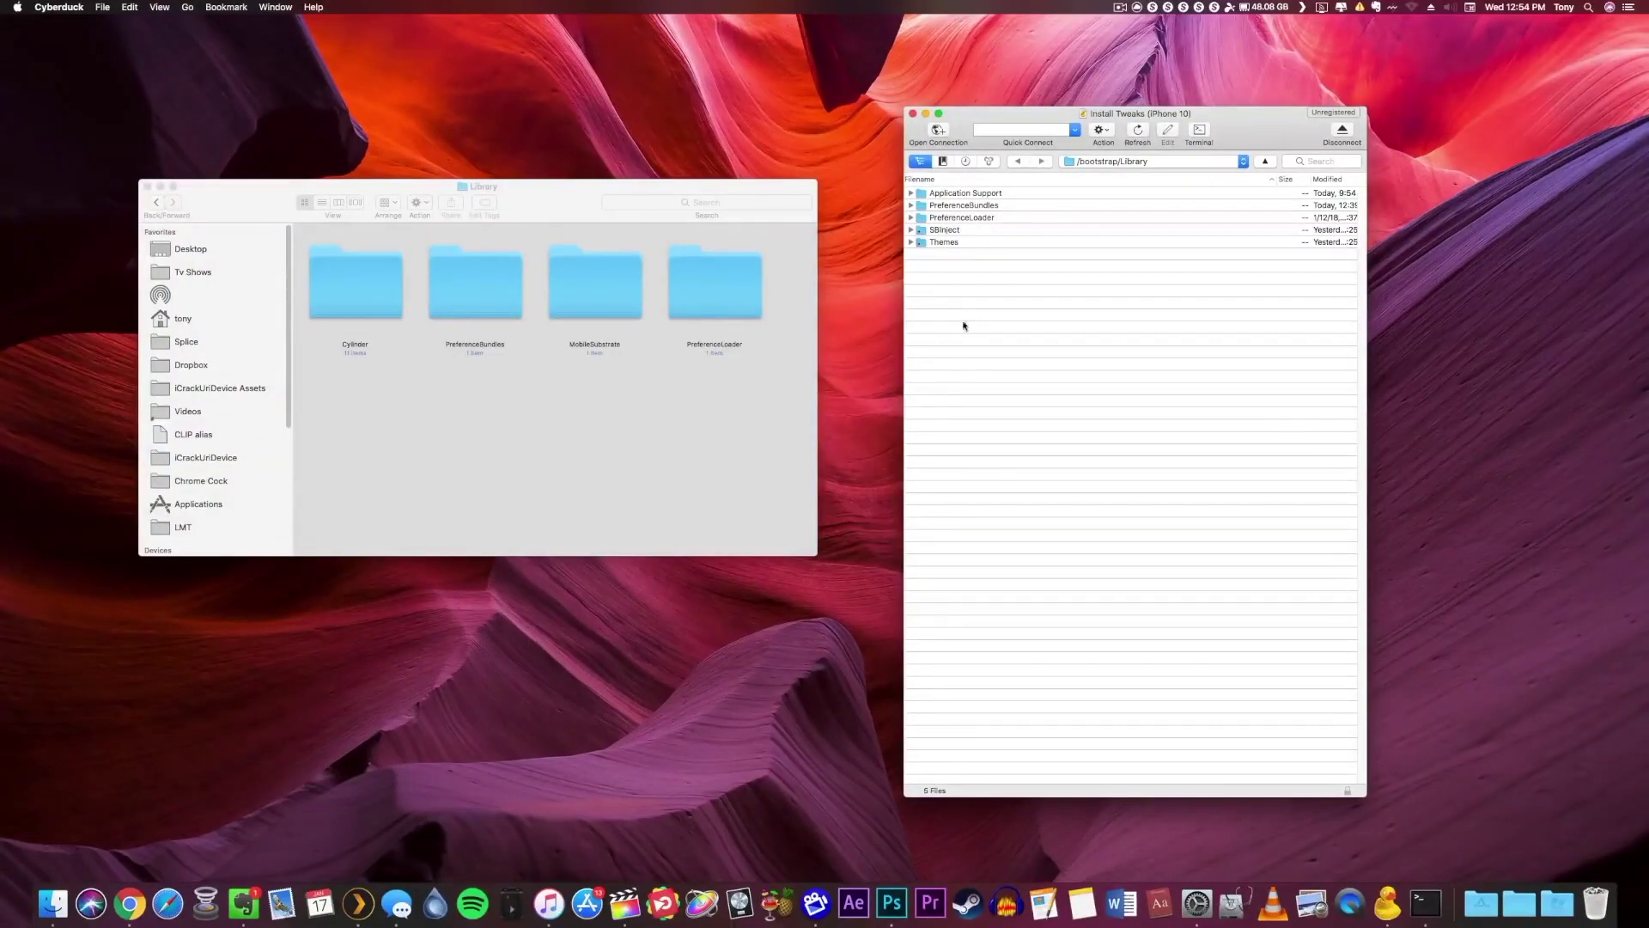
click(726, 425)
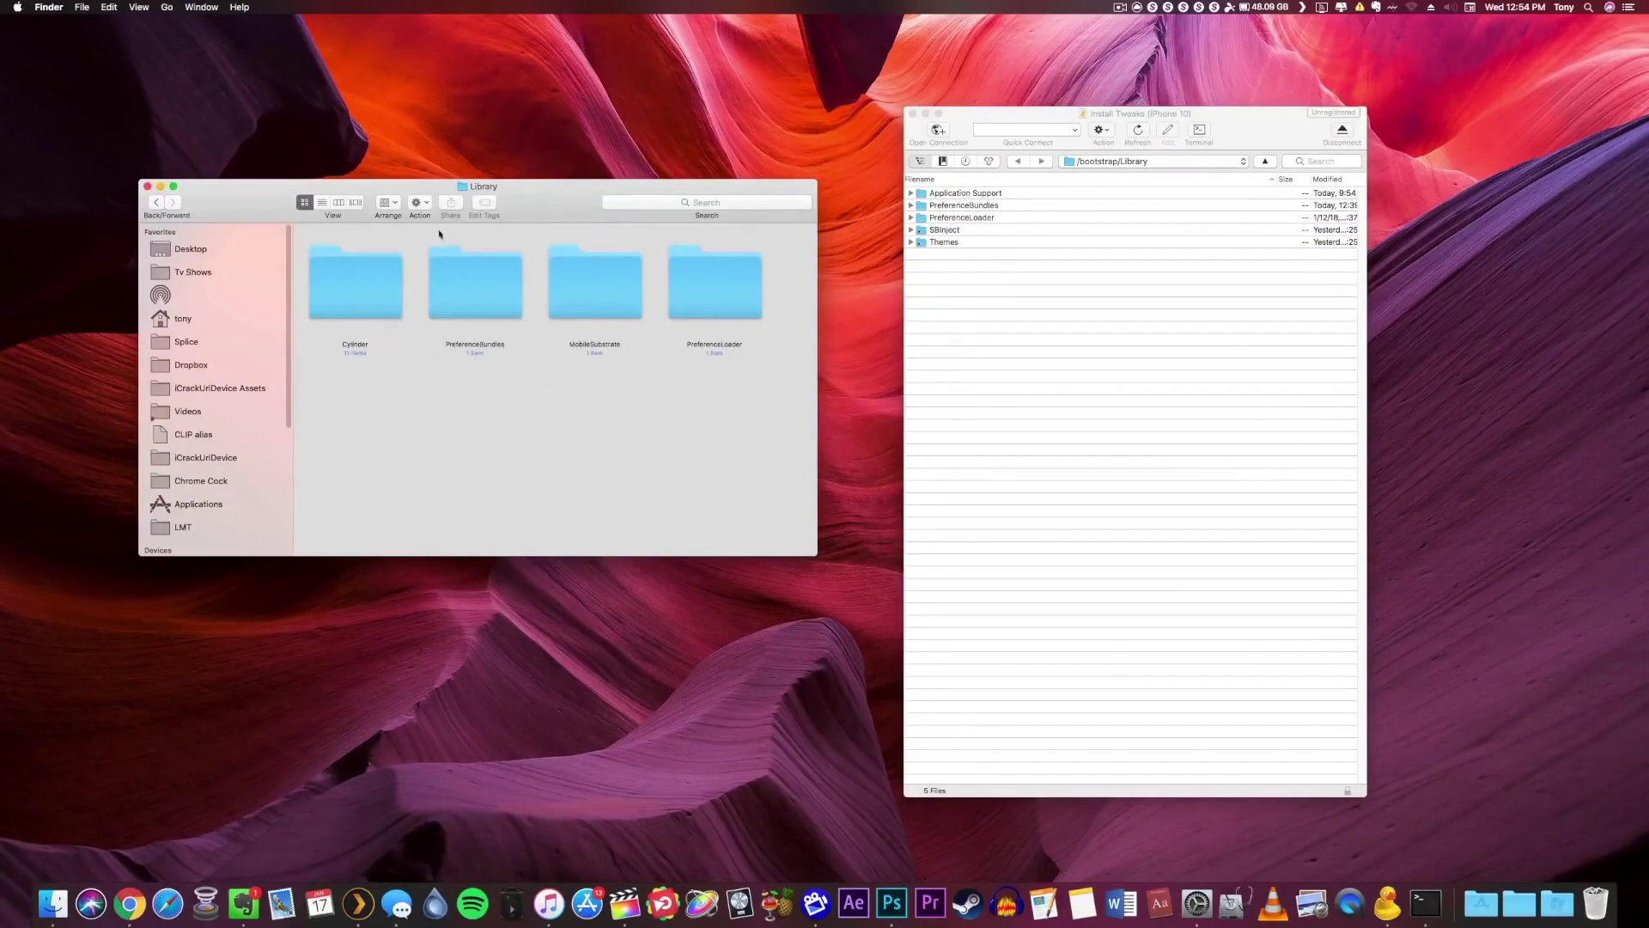
click(475, 305)
click(562, 421)
mouse_move(591, 399)
mouse_down()
mouse_move(587, 350)
mouse_move(593, 396)
mouse_up()
drag(711, 423, 569, 401)
drag(352, 401, 368, 345)
click(398, 375)
Jump to the iPhone's root folder and expand /Library to show Cylinder and other subfolders.
click(949, 256)
click(963, 217)
click(977, 230)
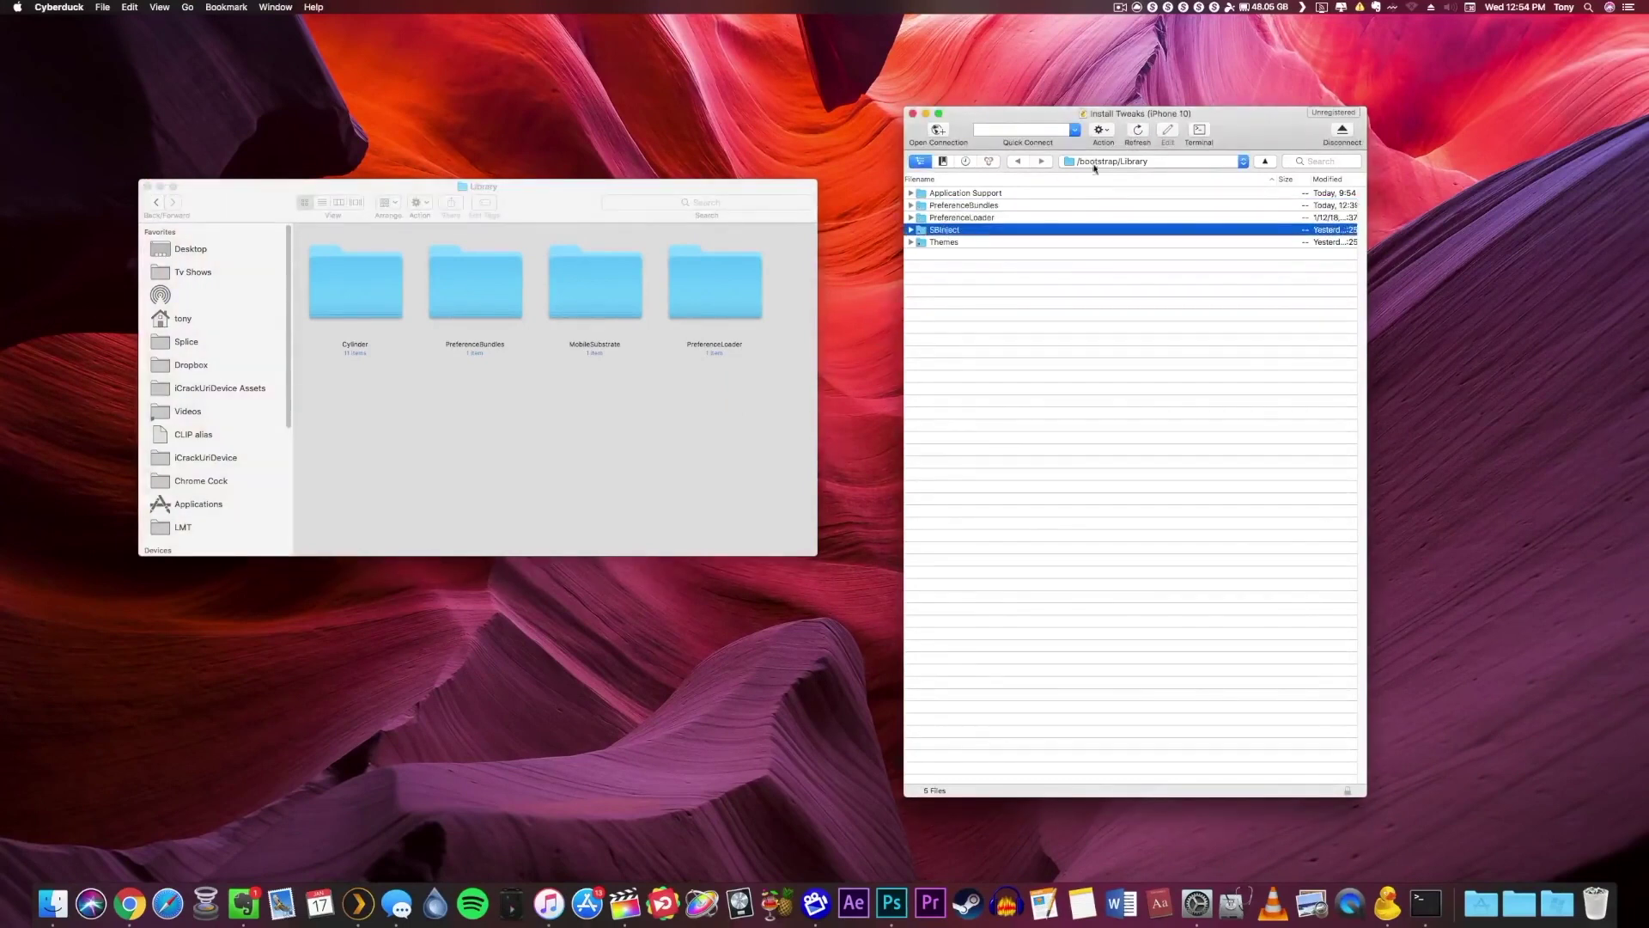
click(679, 403)
click(355, 288)
click(1115, 161)
click(1115, 187)
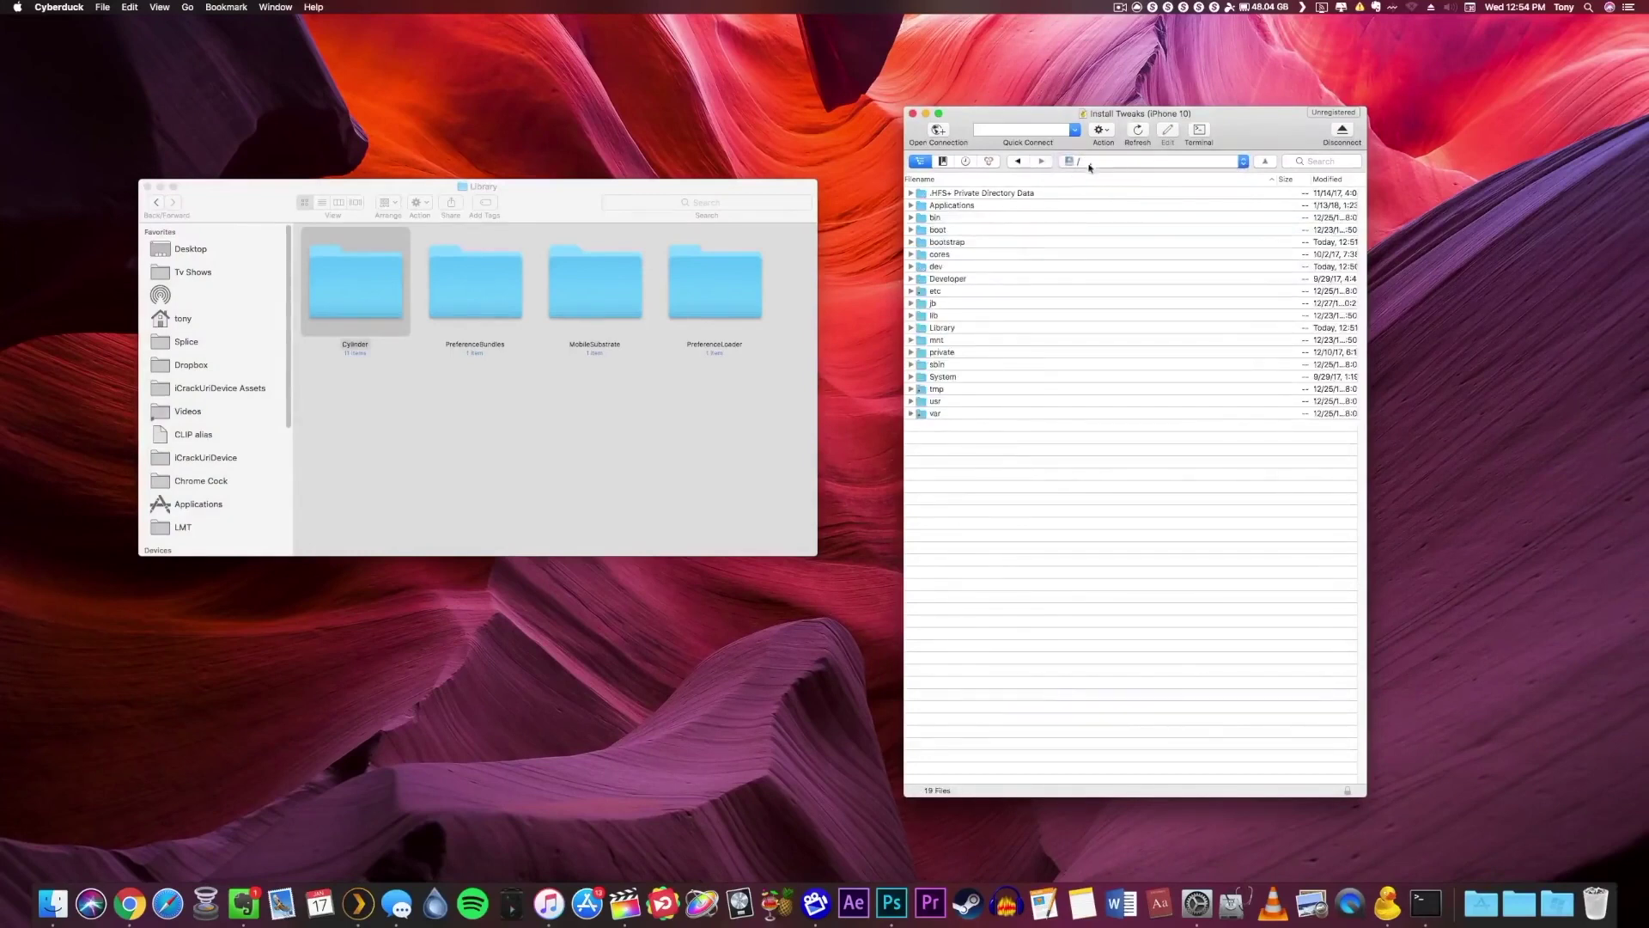
click(1091, 164)
click(1091, 163)
click(911, 328)
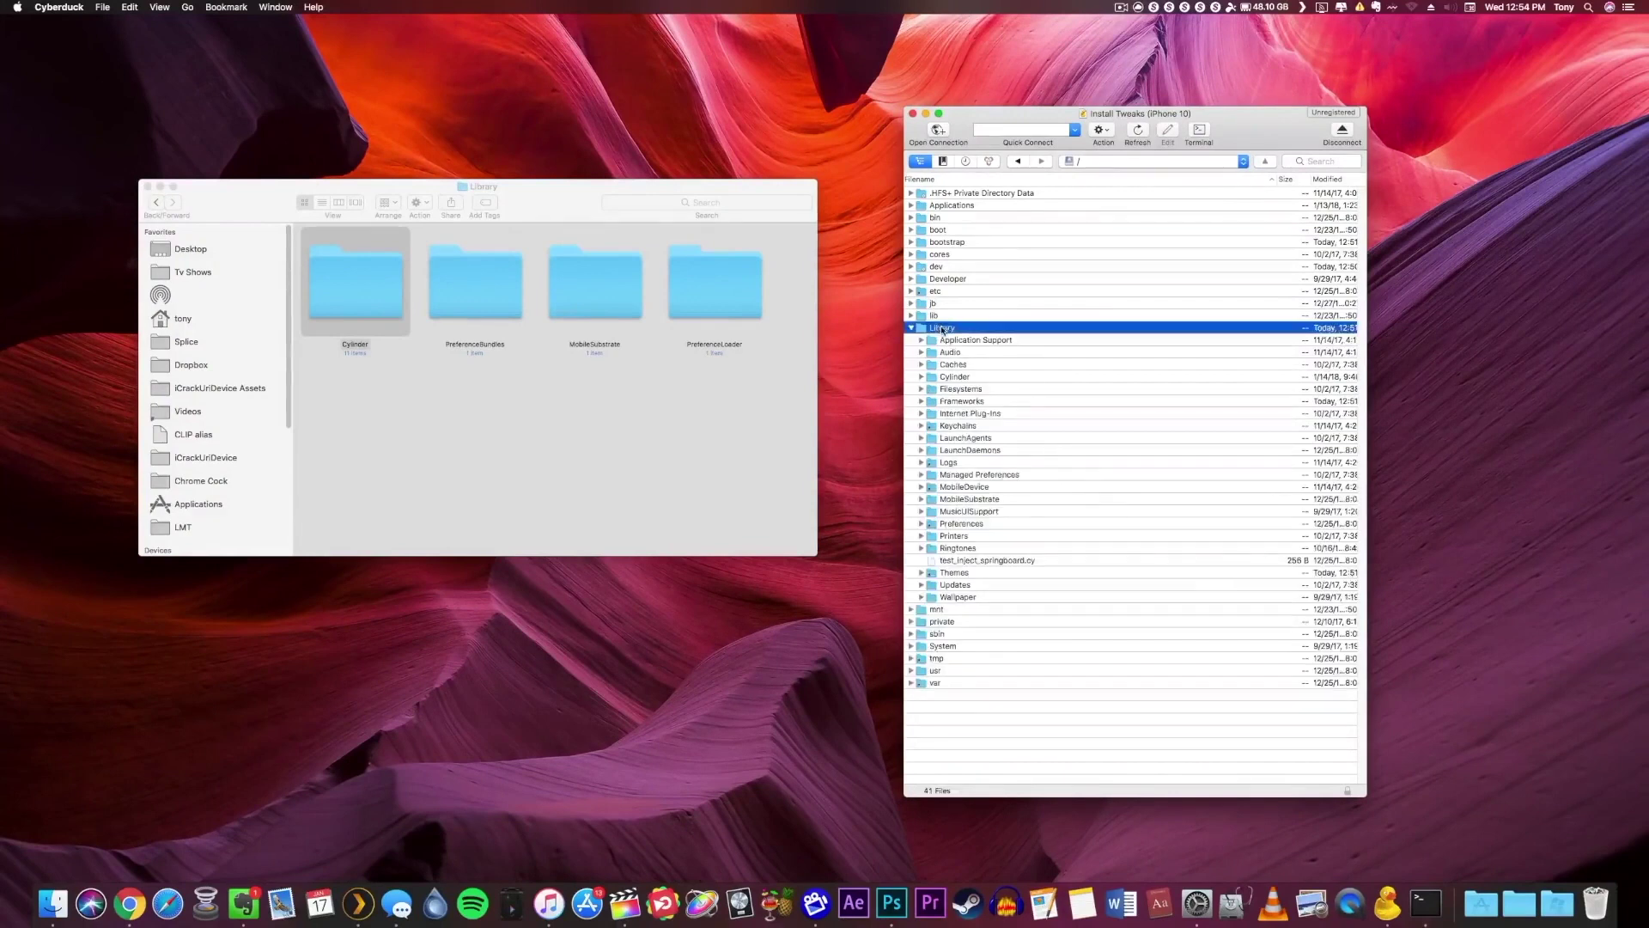
click(953, 377)
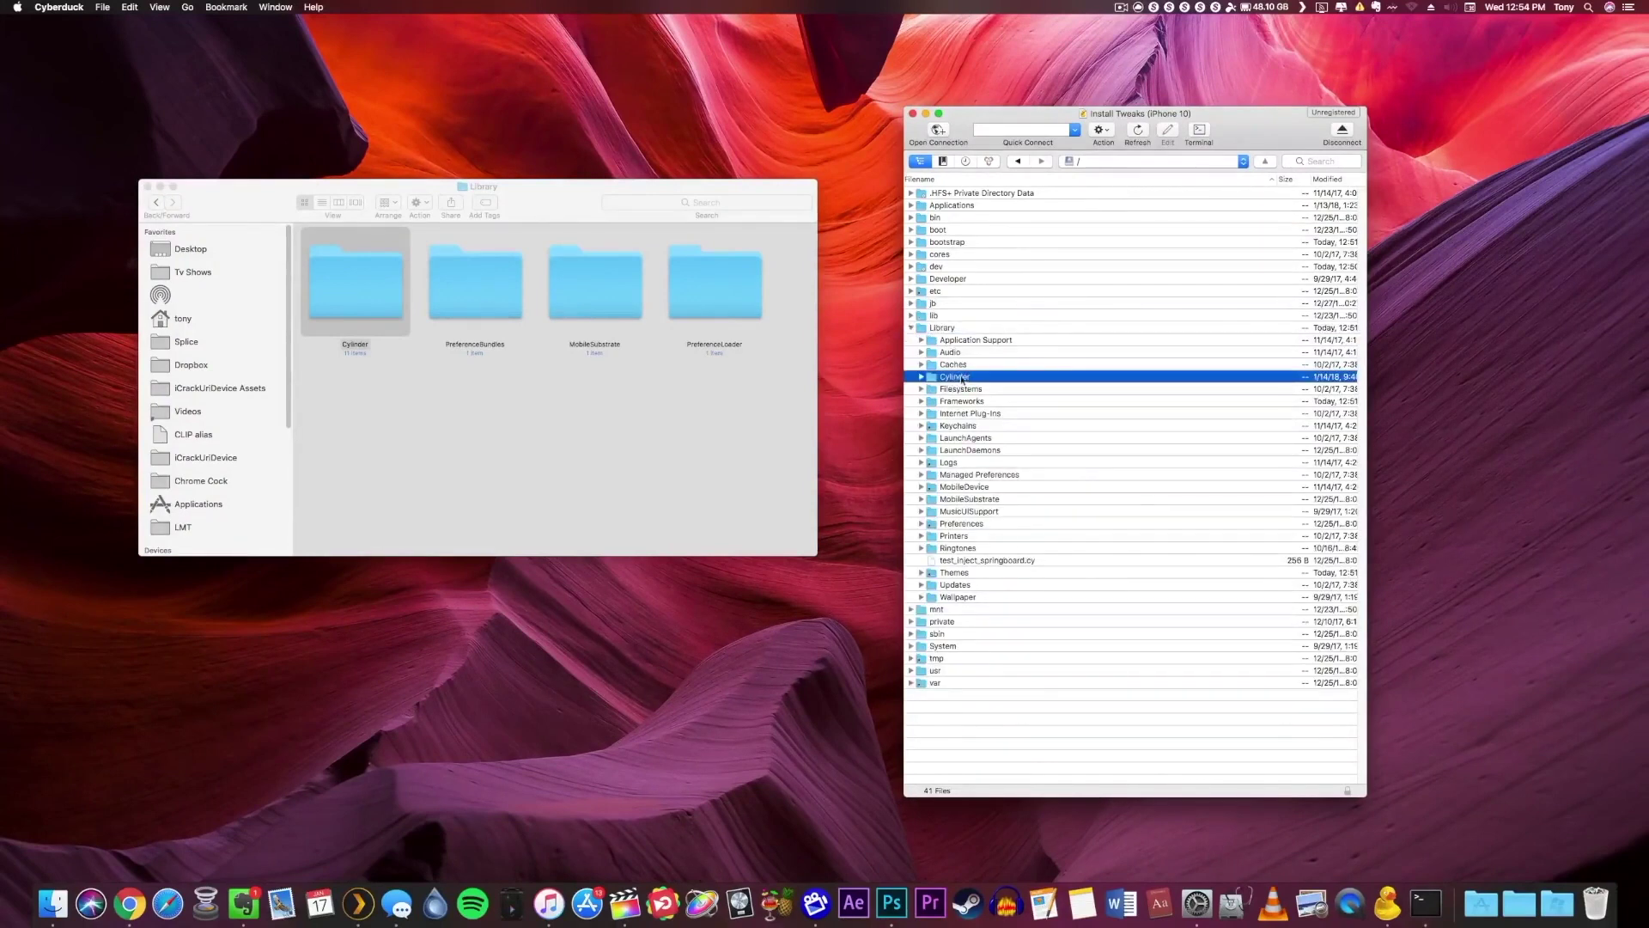